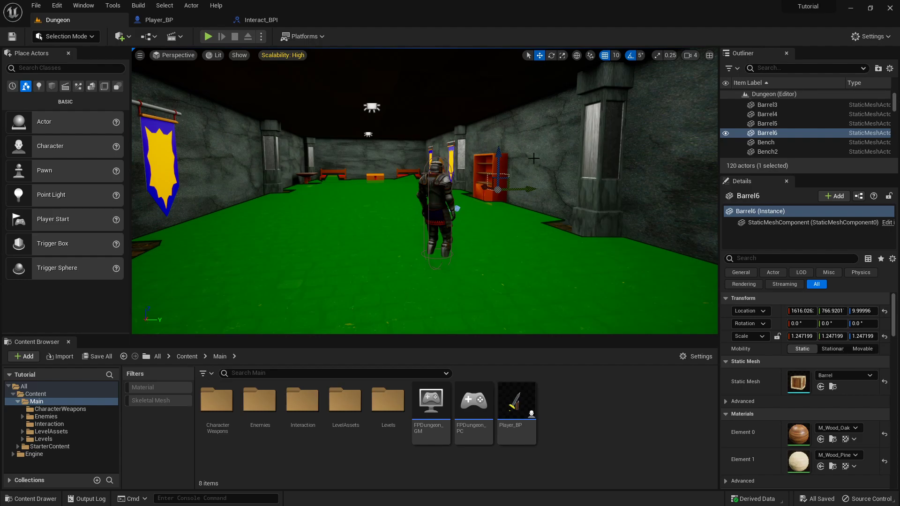
pyautogui.moveTo(508, 195); pyautogui.dragTo(495, 165, button='right')
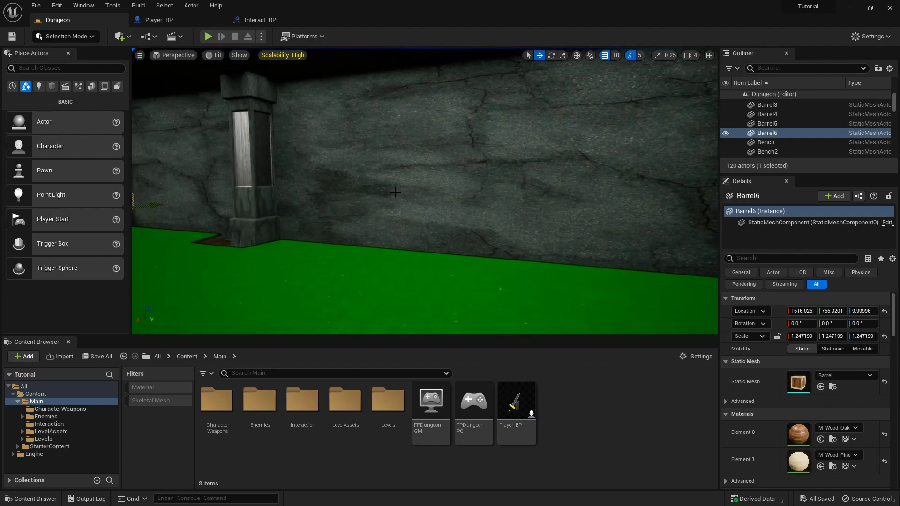
pyautogui.press('f')
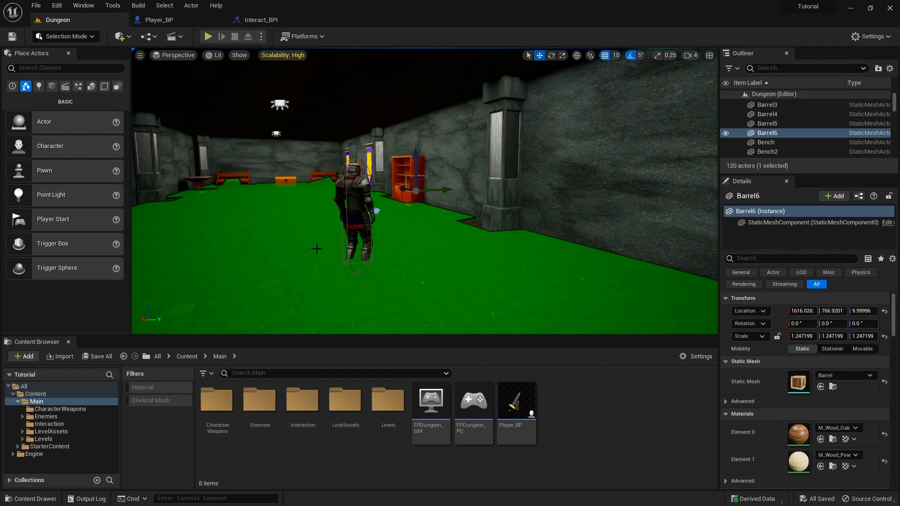
pyautogui.press('a')
pyautogui.moveTo(317, 249); pyautogui.dragTo(303, 243, button='right')
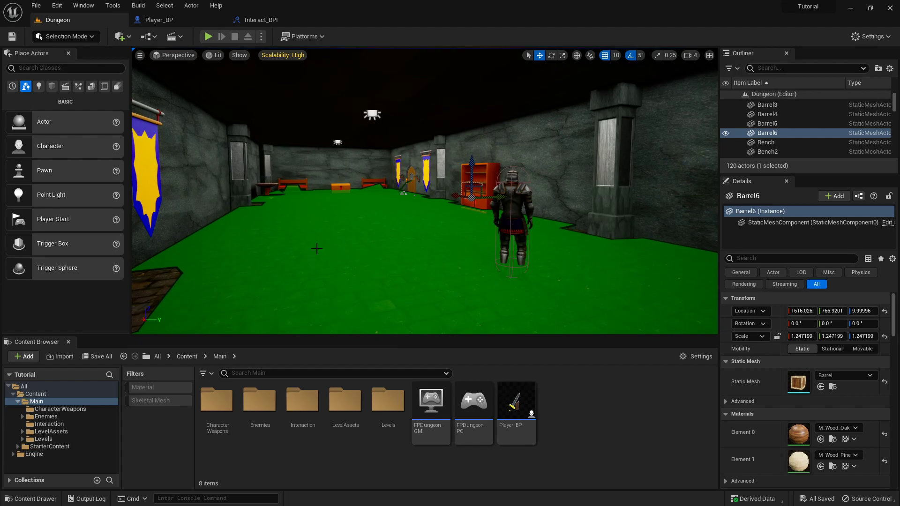
pyautogui.press('d')
pyautogui.moveTo(409, 319)
pyautogui.mouseDown(button='right')
pyautogui.moveTo(388, 316)
pyautogui.moveTo(409, 319)
pyautogui.mouseUp(button='right')
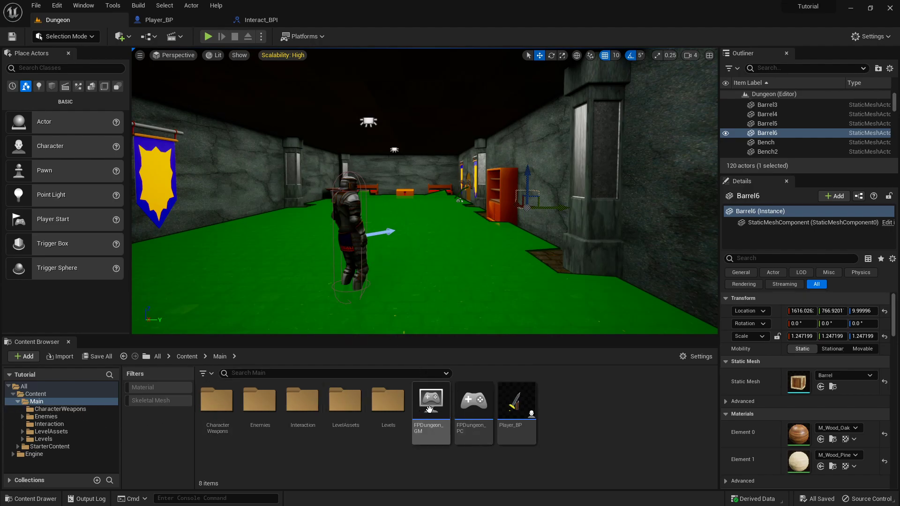
# Create a new folder named HUD inside the Main content folder
pyautogui.rightClick(567, 404)
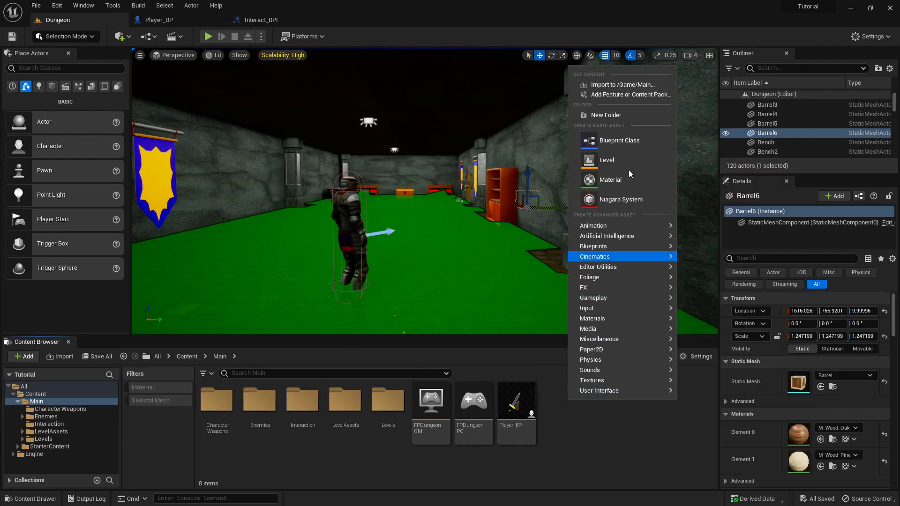
pyautogui.click(621, 115)
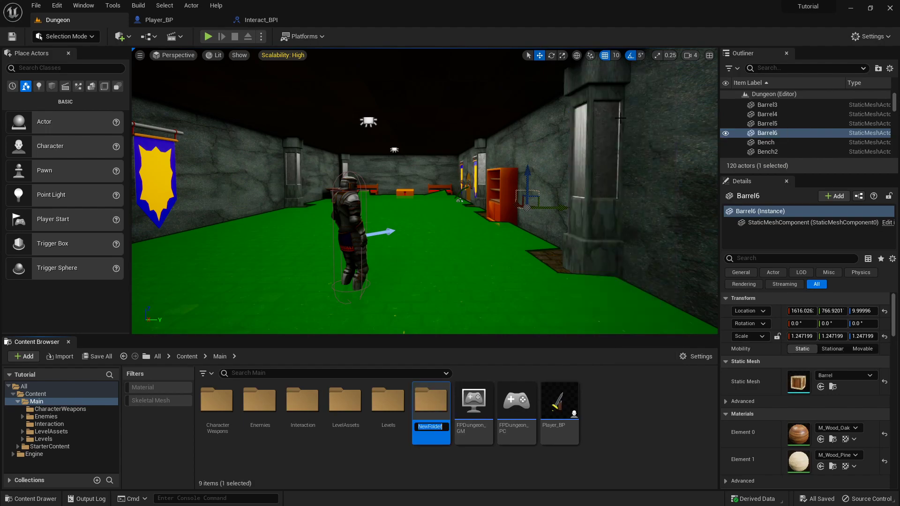
pyautogui.click(851, 9)
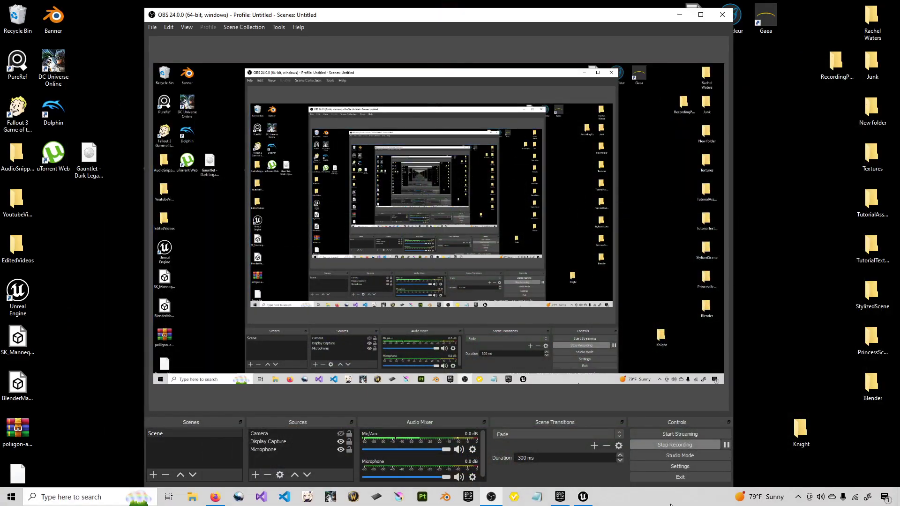
pyautogui.click(583, 498)
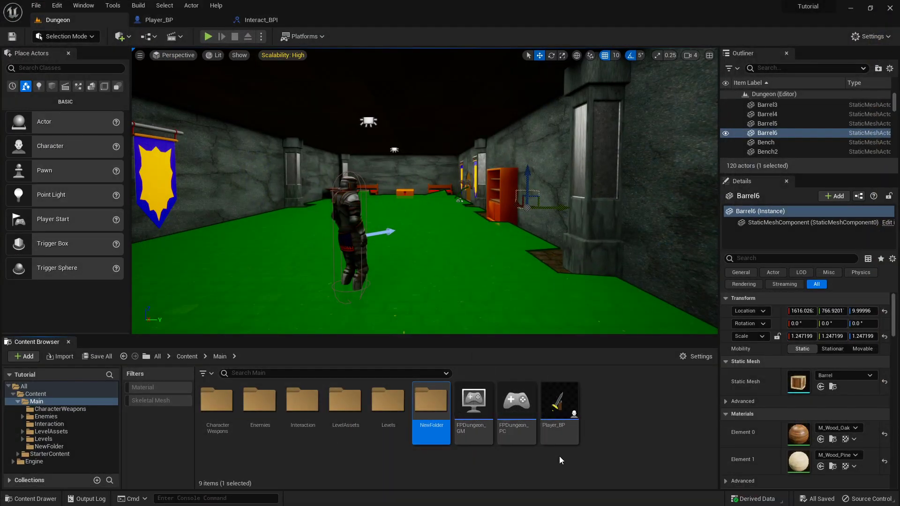
pyautogui.press('F2')
pyautogui.write('HUD')
pyautogui.press('Return')
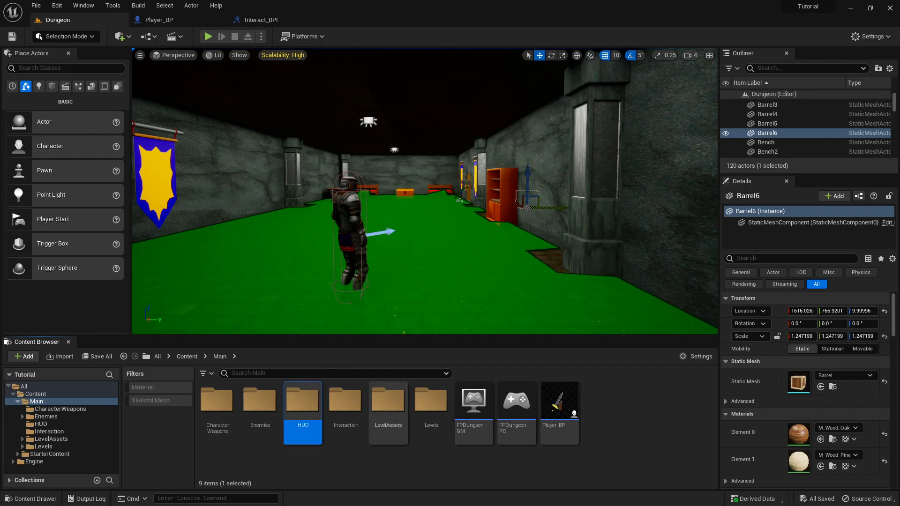
# Create a Widget Blueprint named PlayerHUD_UI in the HUD folder, based on the User Widget class
pyautogui.doubleClick(309, 415)
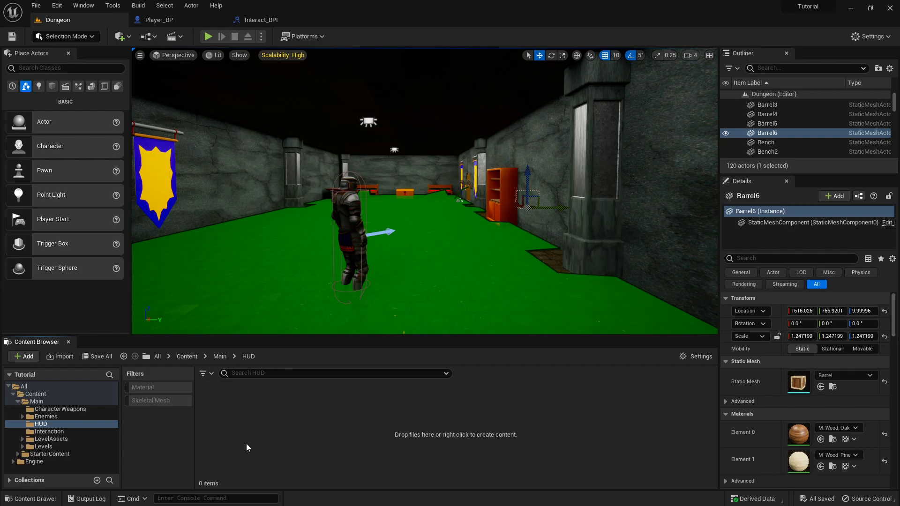
pyautogui.rightClick(230, 404)
pyautogui.moveTo(278, 394)
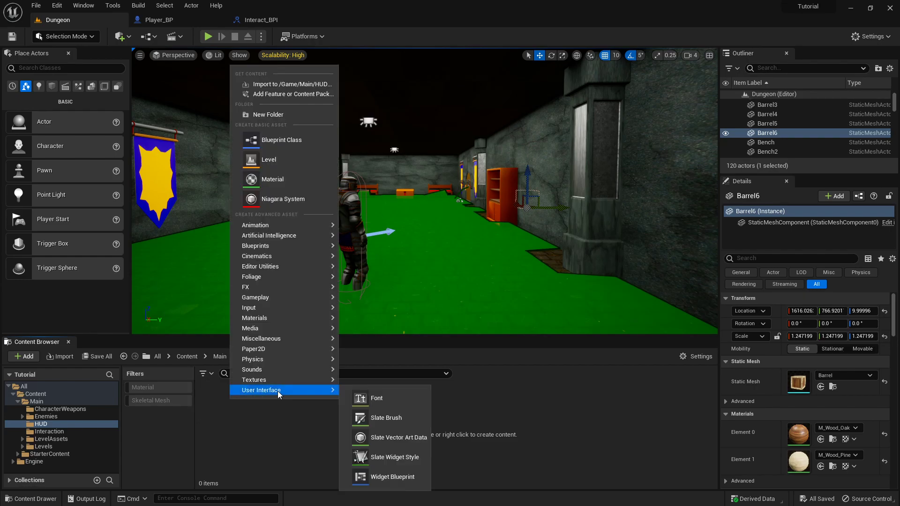
pyautogui.click(364, 477)
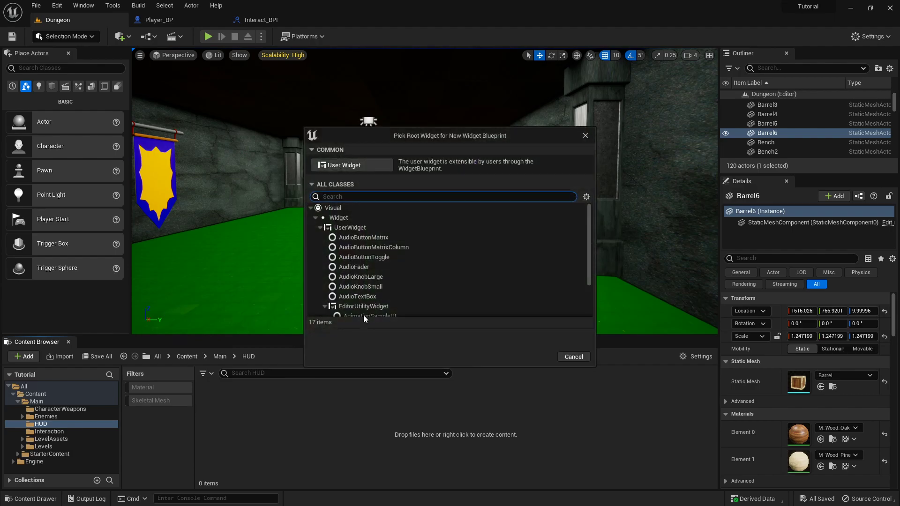
pyautogui.click(364, 167)
pyautogui.write('PlayerHUD_UI')
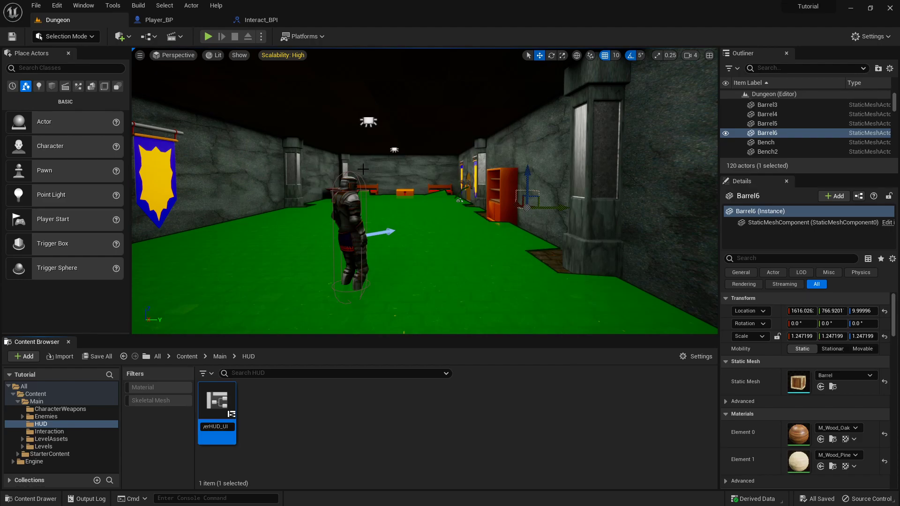
pyautogui.press('Return')
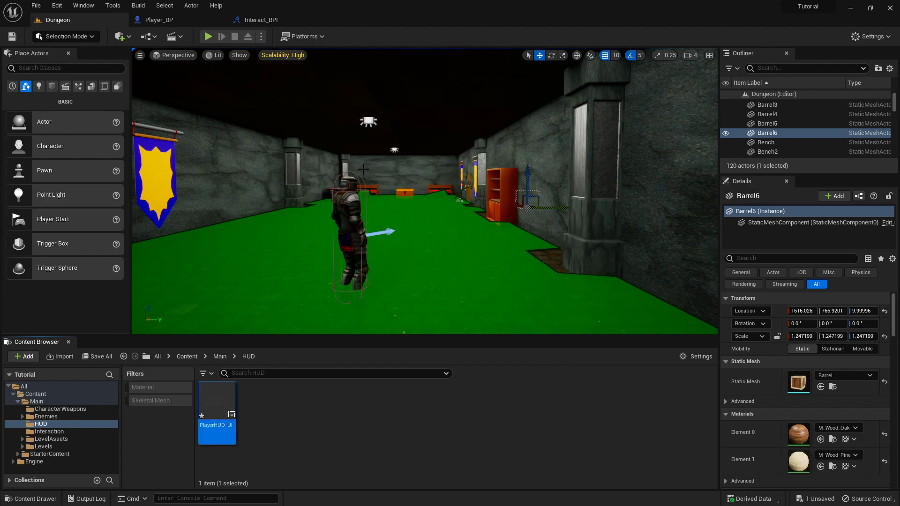
# Open PlayerHUD_UI docked in the main editor window and add a Canvas Panel as its root widget
pyautogui.doubleClick(225, 398)
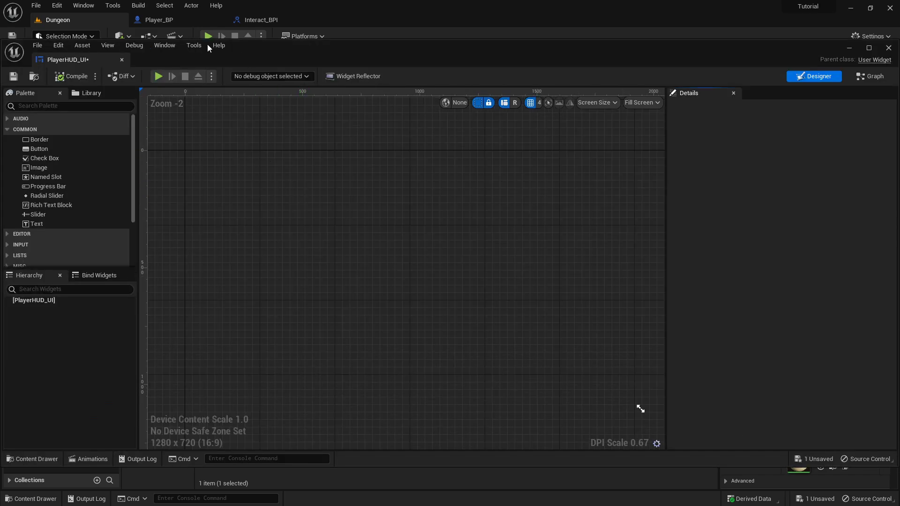
pyautogui.moveTo(83, 60); pyautogui.dragTo(338, 22)
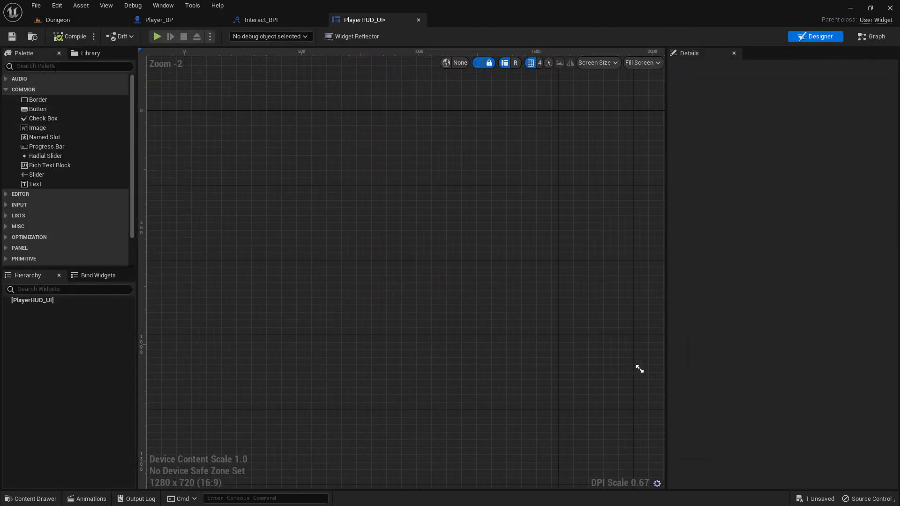
pyautogui.click(63, 64)
pyautogui.write('can')
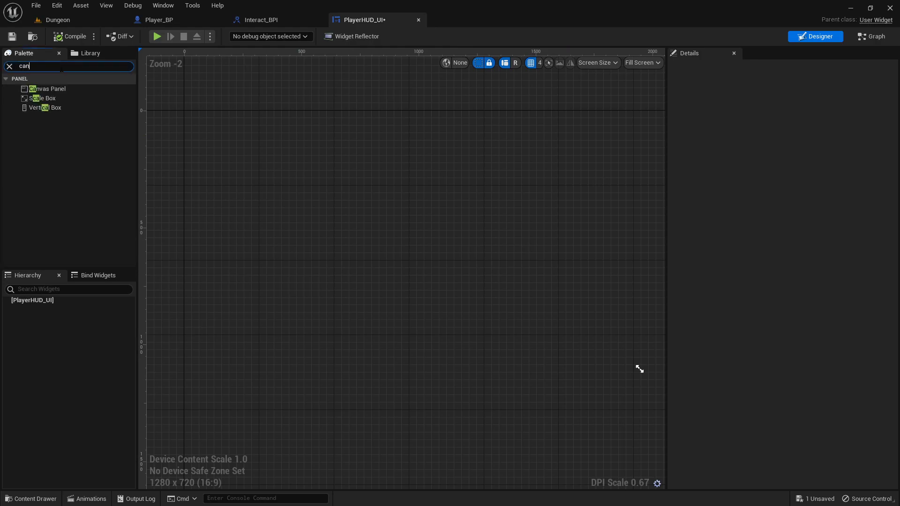
pyautogui.moveTo(64, 92); pyautogui.dragTo(35, 302)
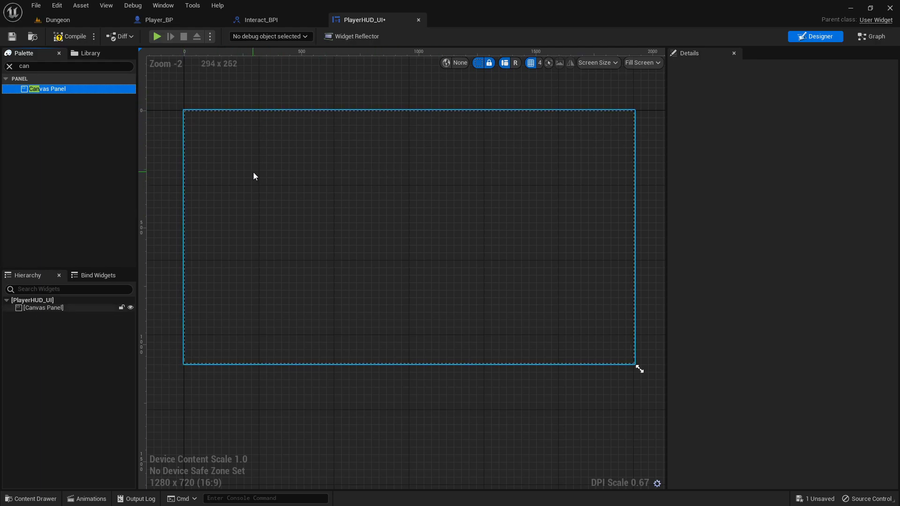
# Wrap the Canvas Panel with a Scale Box, and wrap it again with a Size Box inside the Scale Box
pyautogui.click(59, 309)
pyautogui.rightClick(49, 313)
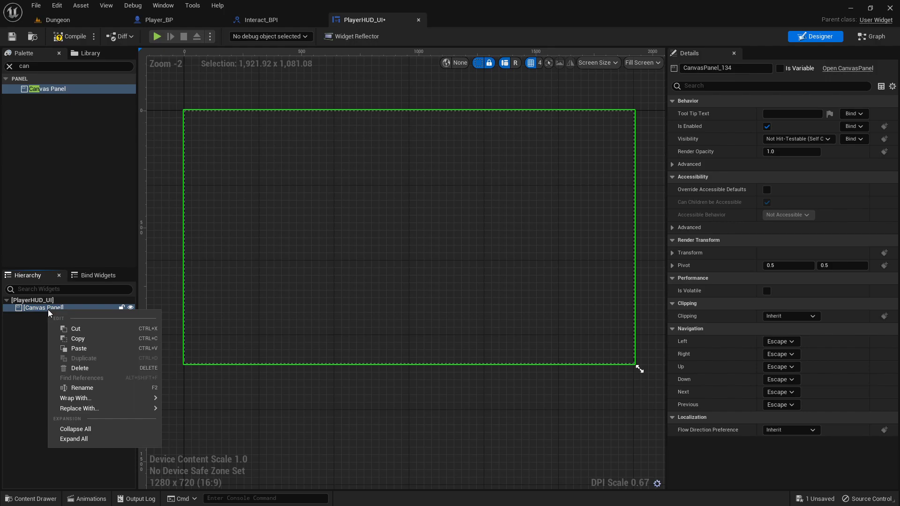
pyautogui.moveTo(99, 401)
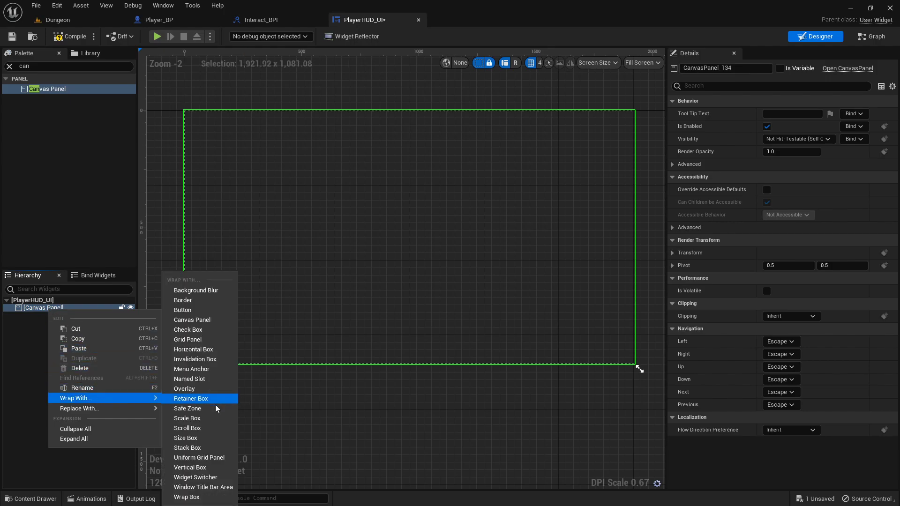
pyautogui.click(196, 418)
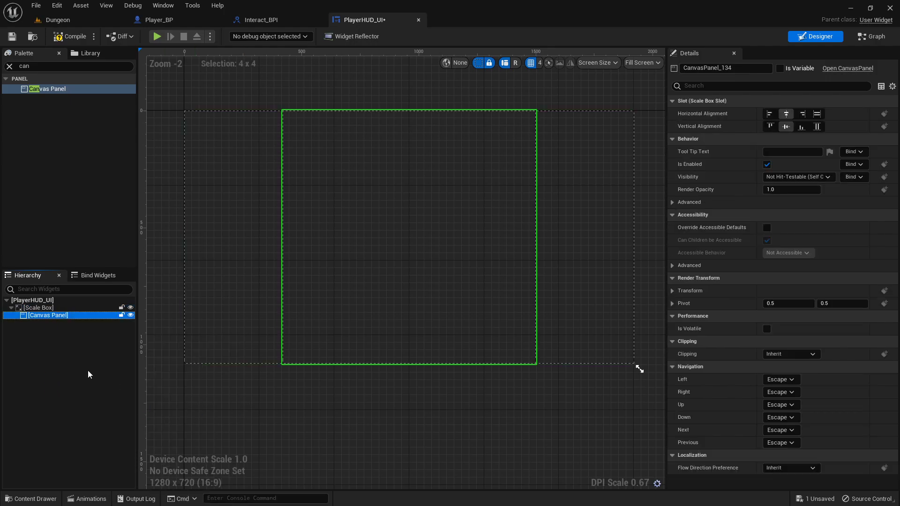
pyautogui.rightClick(55, 314)
pyautogui.moveTo(106, 404)
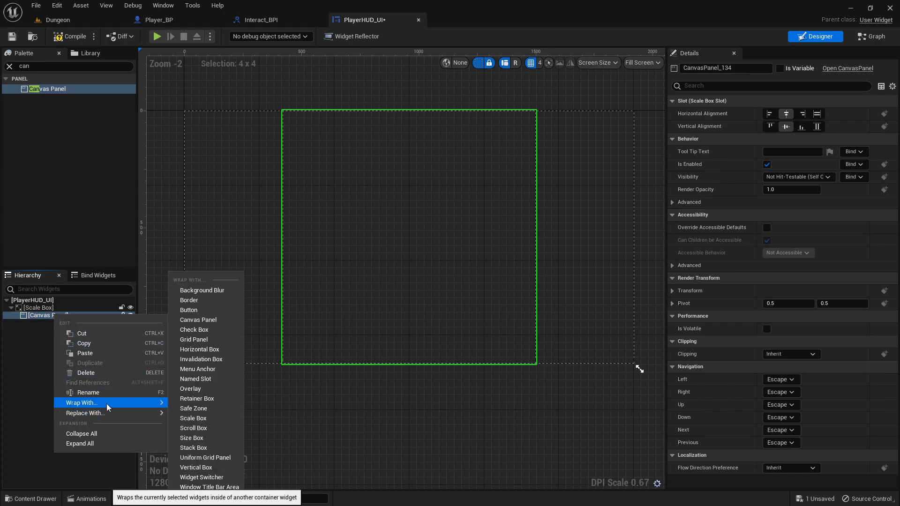
pyautogui.click(202, 439)
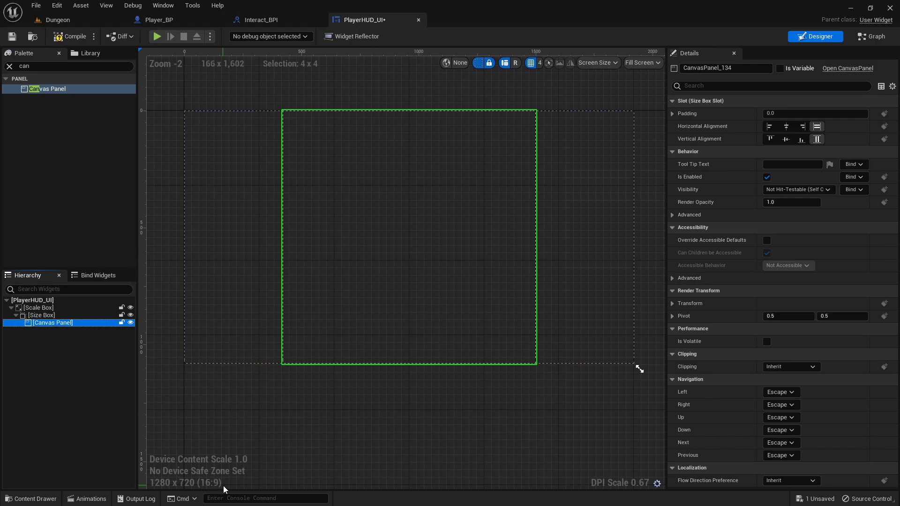
# Enable the Size Box's width and height overrides and set them to 1920 and 1080
pyautogui.click(42, 316)
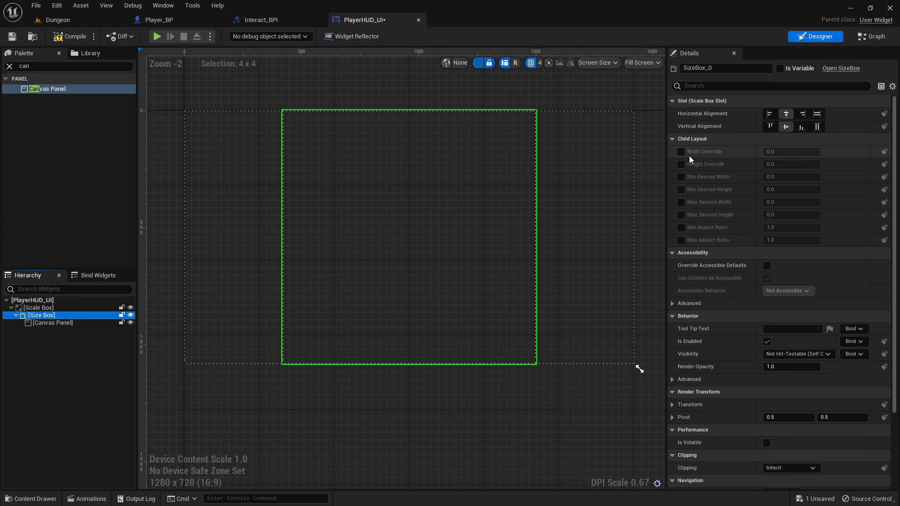
pyautogui.click(681, 152)
pyautogui.click(680, 165)
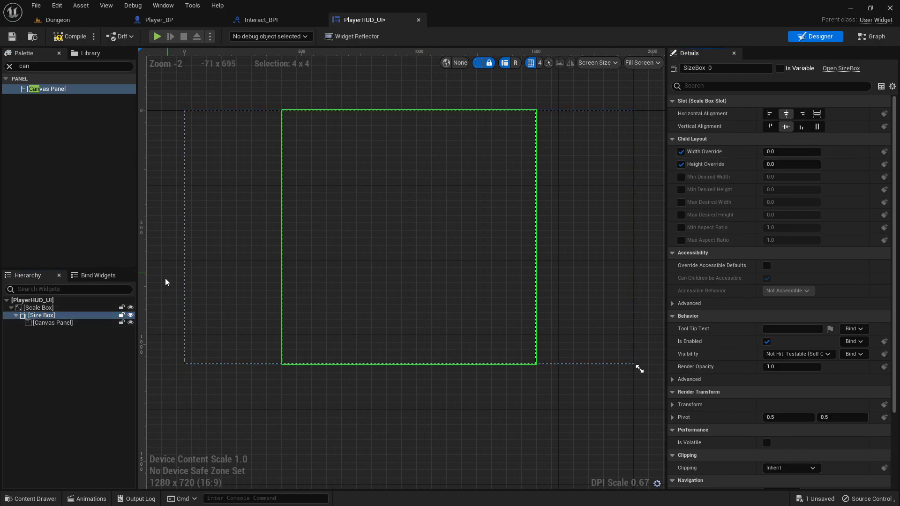
pyautogui.click(801, 151)
pyautogui.write('1320')
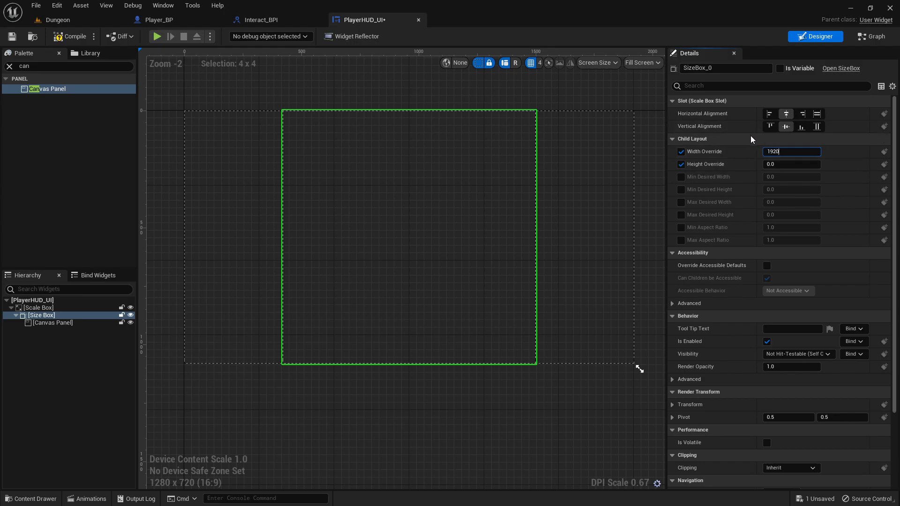
pyautogui.click(771, 164)
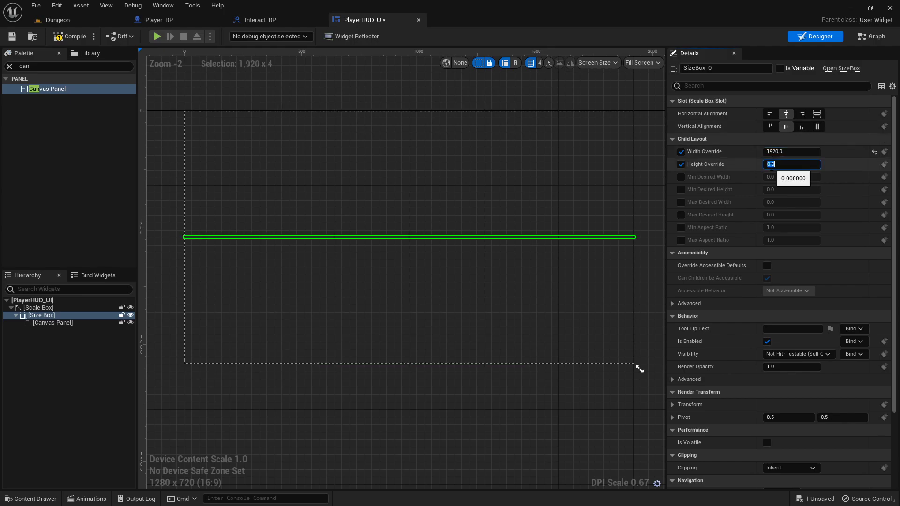
pyautogui.press('Return')
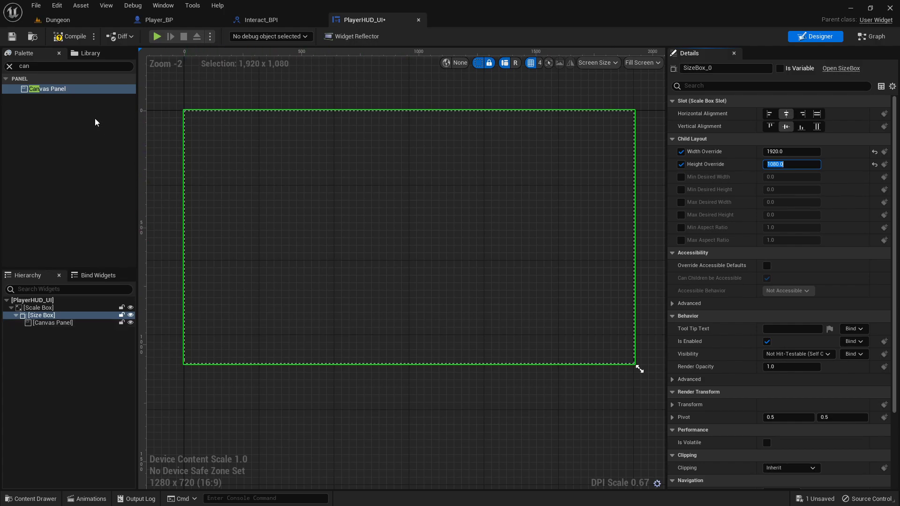
# Add a Progress Bar near the canvas's upper-left corner and position it at X 50, Y 30
pyautogui.click(10, 66)
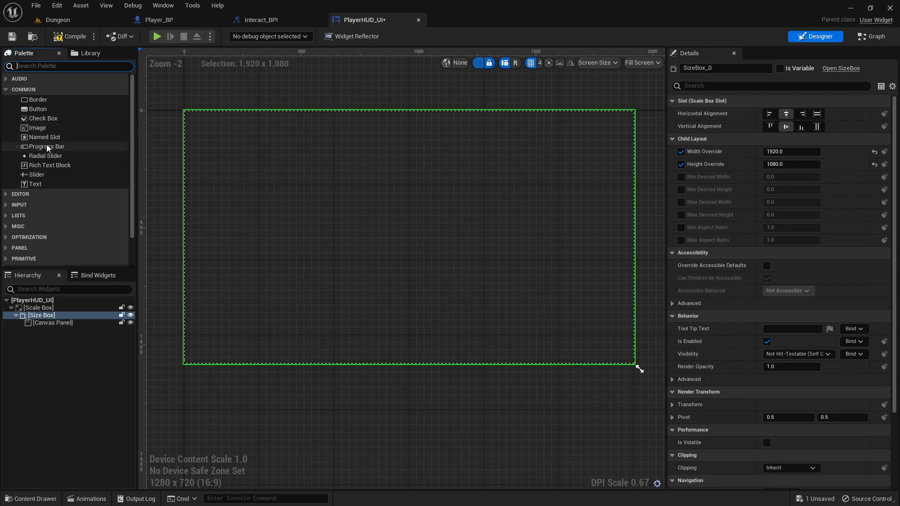
pyautogui.moveTo(41, 148); pyautogui.dragTo(198, 118)
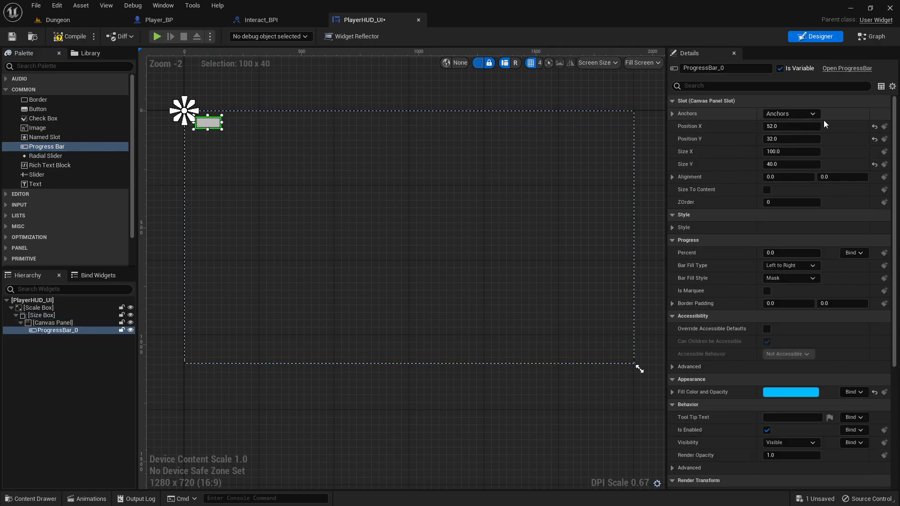
pyautogui.click(792, 126)
pyautogui.write('50')
pyautogui.press('Return')
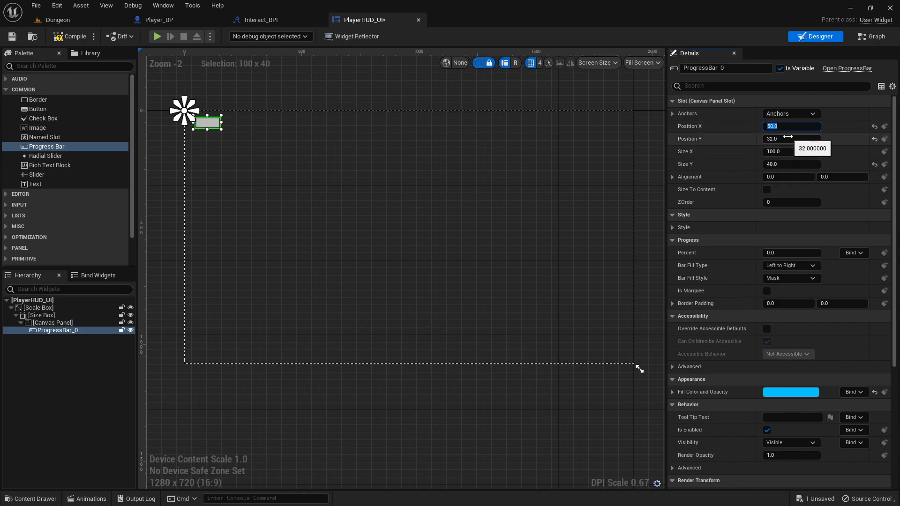
pyautogui.click(793, 139)
pyautogui.write('30')
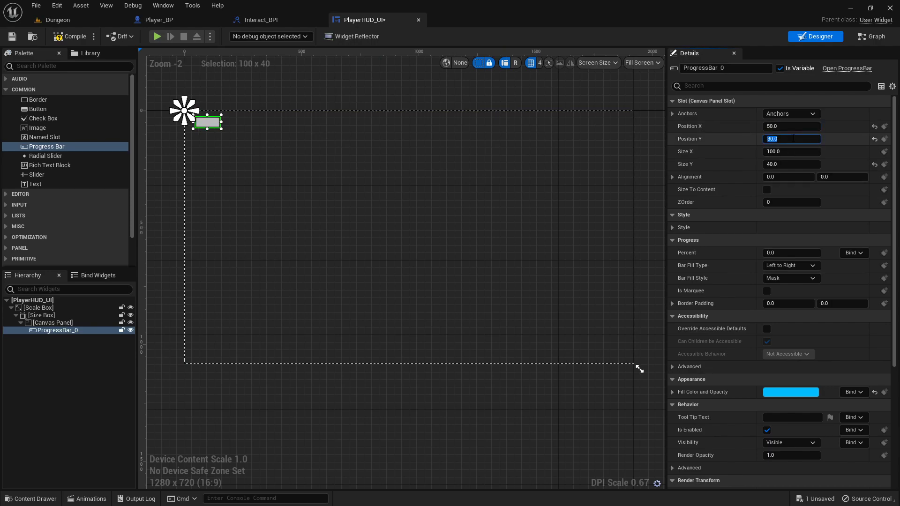
# Widen the progress bar to a Size X of about 218 and anchor it to the canvas's bottom-left corner
pyautogui.moveTo(792, 152); pyautogui.dragTo(851, 151)
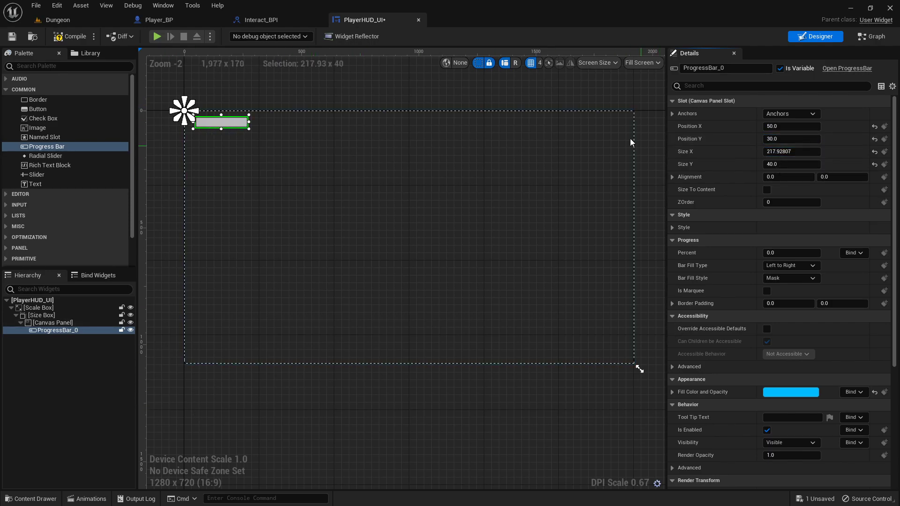
pyautogui.click(794, 114)
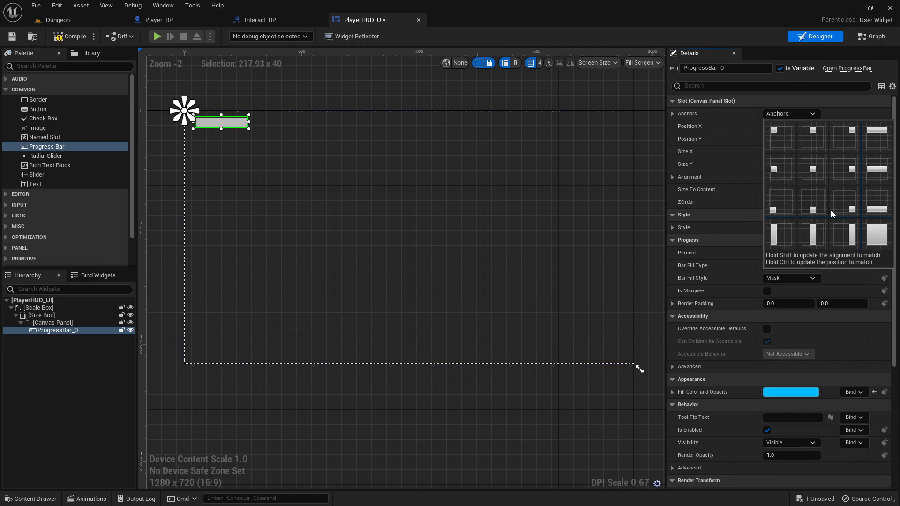
pyautogui.click(783, 202)
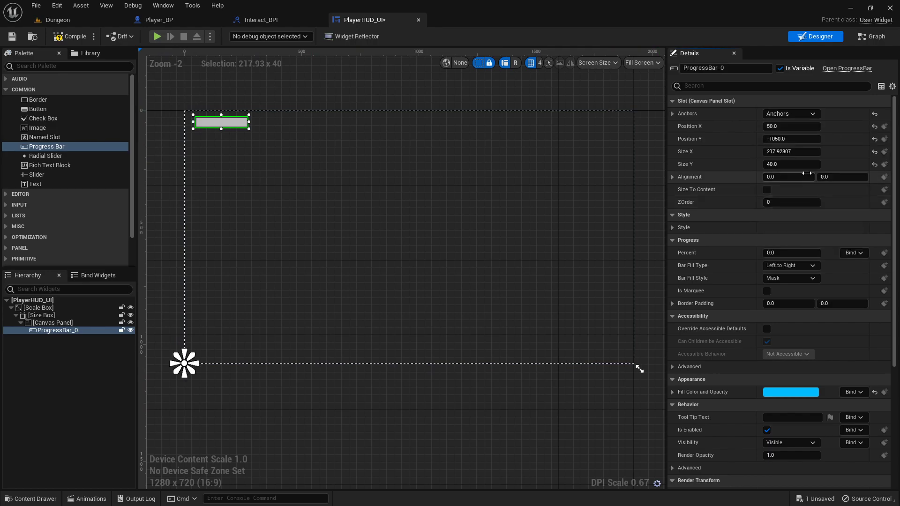
# Anchor the progress bar to the canvas's top-left corner
pyautogui.click(817, 114)
pyautogui.press('Escape')
pyautogui.click(791, 114)
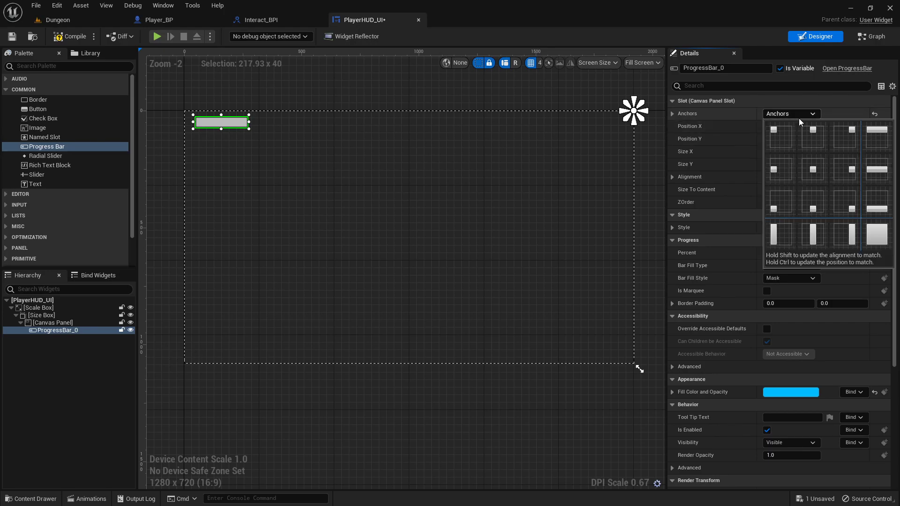
pyautogui.click(781, 133)
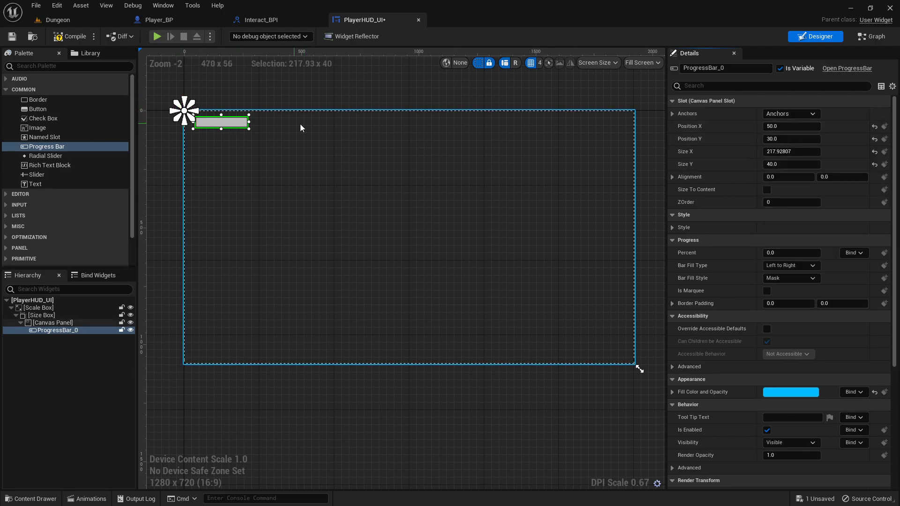
# Set the progress bar's Size X to 400 and its Size Y to 25
pyautogui.click(792, 149)
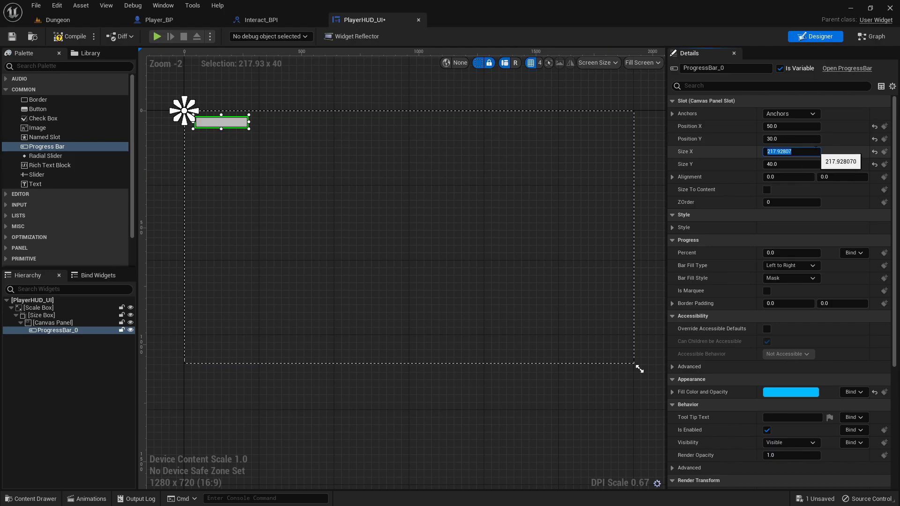
pyautogui.write('4')
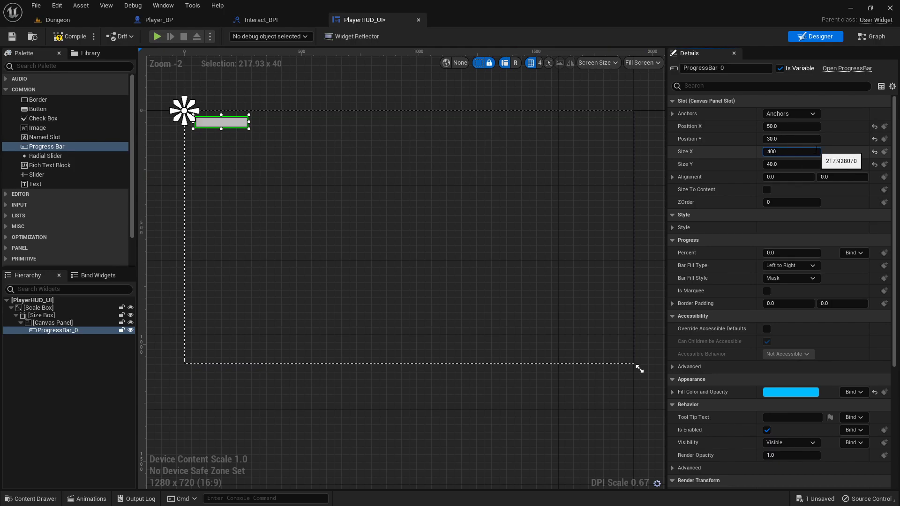
pyautogui.write('00')
pyautogui.press('Return')
pyautogui.press('Tab')
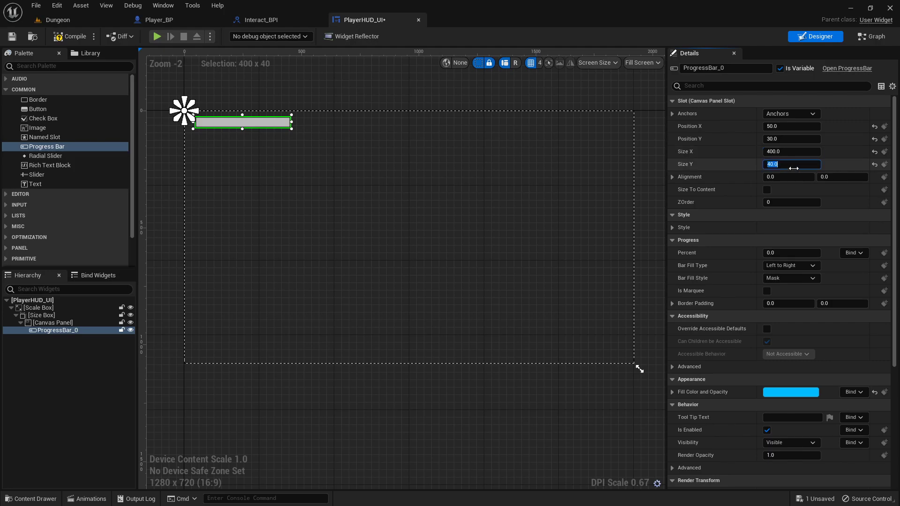
pyautogui.write('50')
pyautogui.press('Return')
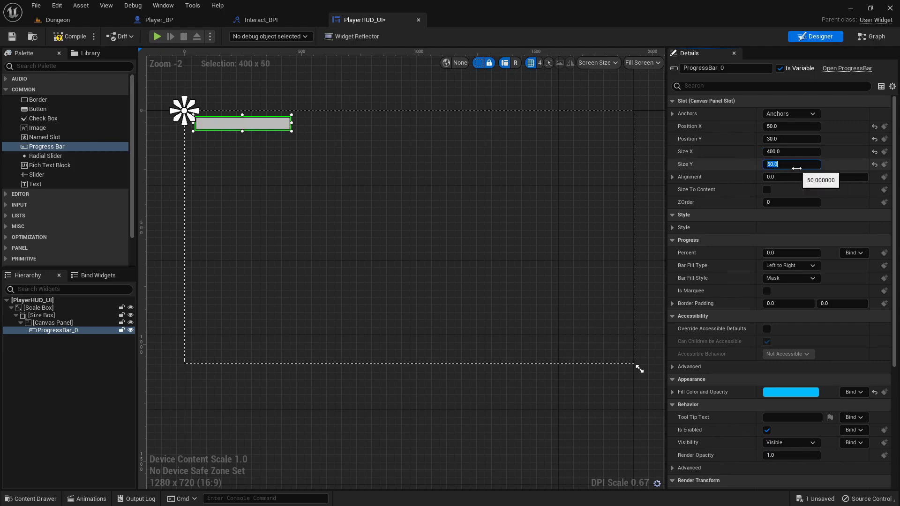
pyautogui.write('20')
pyautogui.press('Return')
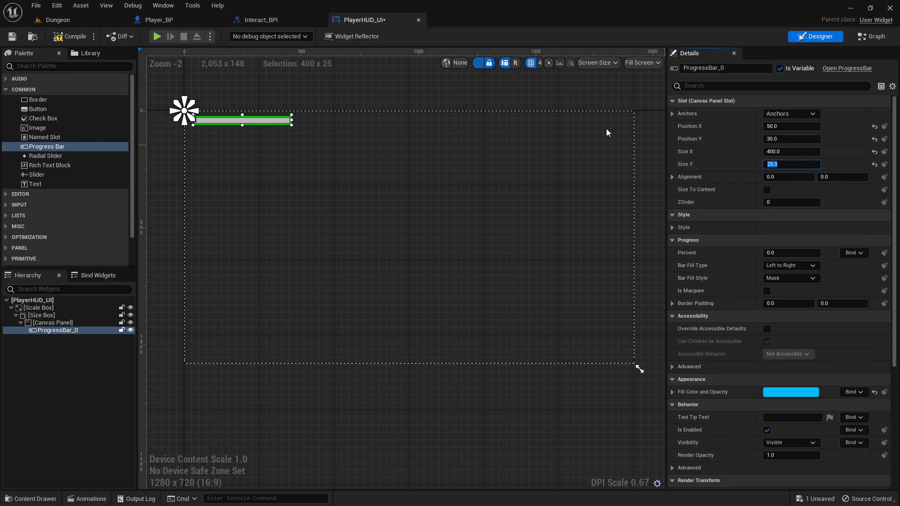
pyautogui.click(644, 140)
# Set the Draw As mode of the progress bar's background image to Rounded Box
pyautogui.click(232, 120)
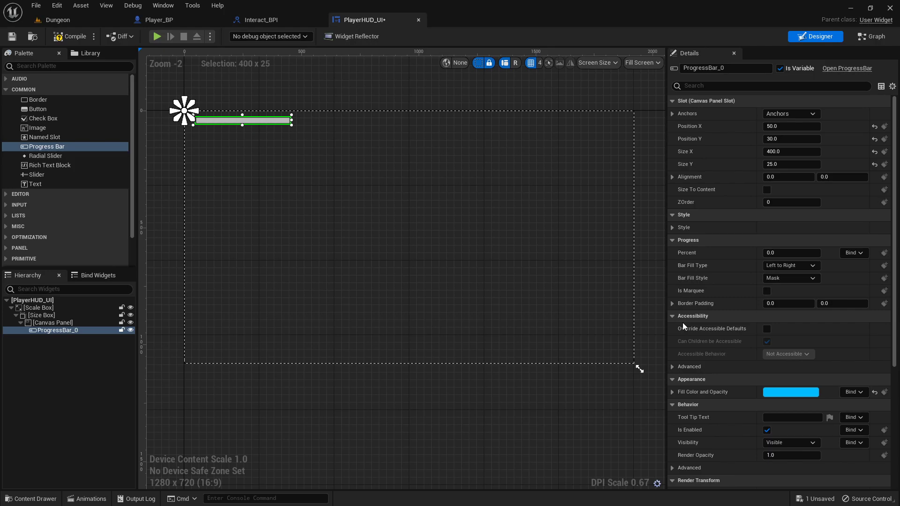
pyautogui.click(673, 228)
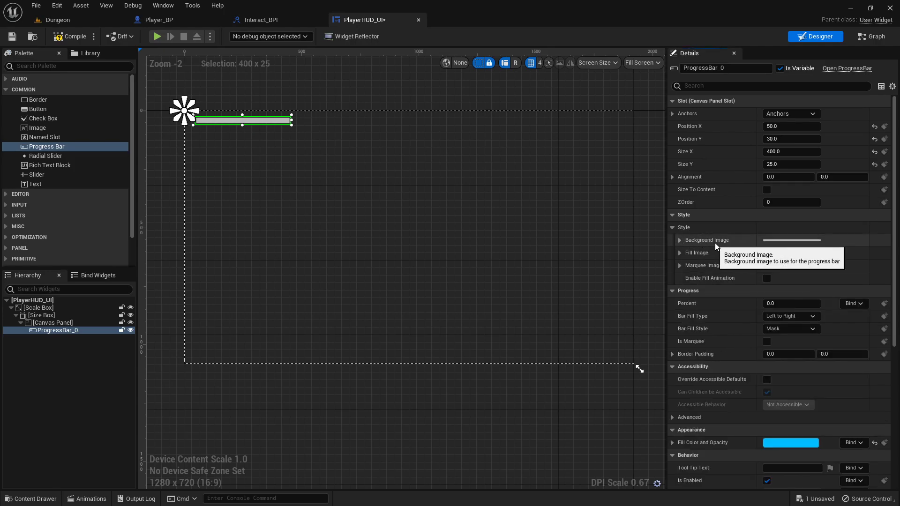
pyautogui.click(680, 240)
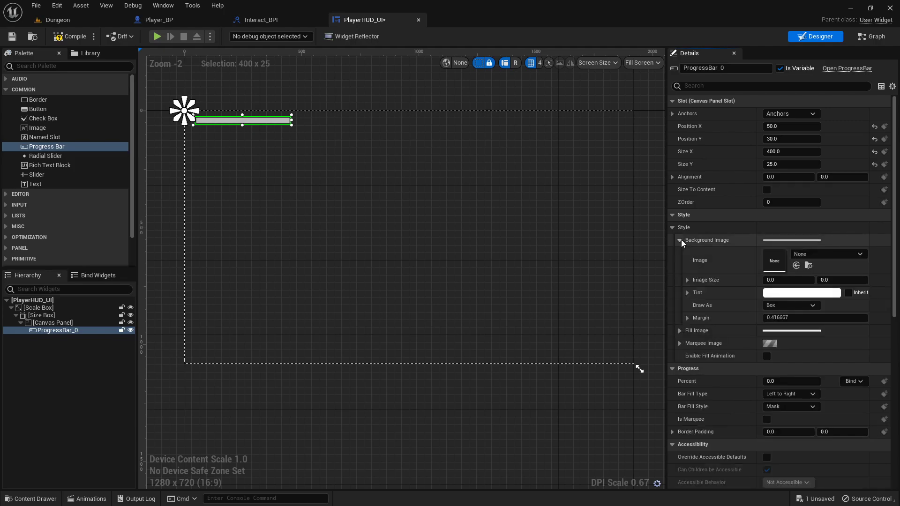
pyautogui.click(788, 305)
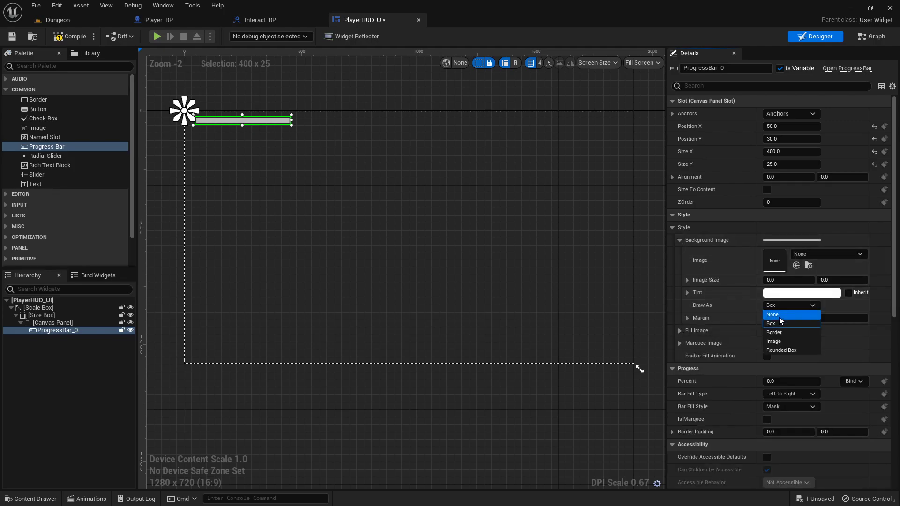
pyautogui.click(769, 350)
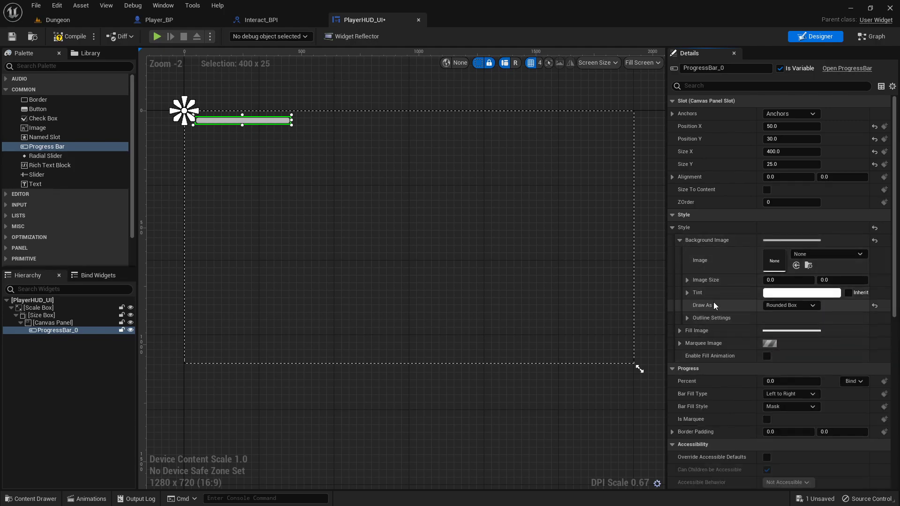
pyautogui.click(680, 240)
# Set the Draw As mode of the progress bar's fill image to Rounded Box and inspect its rounded ends
pyautogui.click(680, 253)
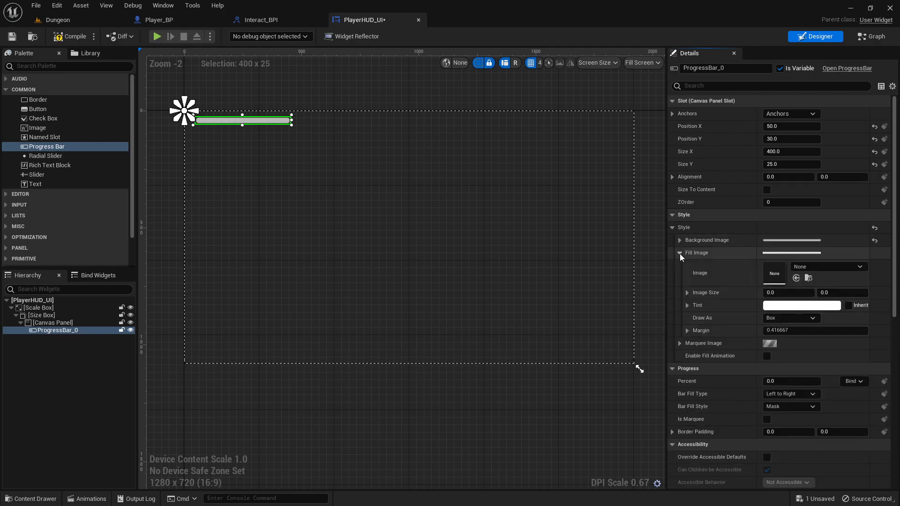
pyautogui.click(780, 319)
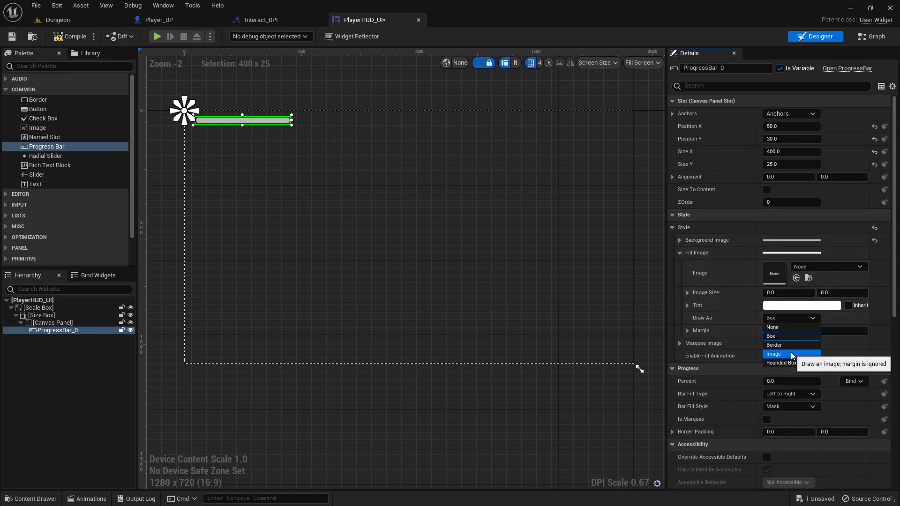
pyautogui.click(780, 363)
pyautogui.click(469, 211)
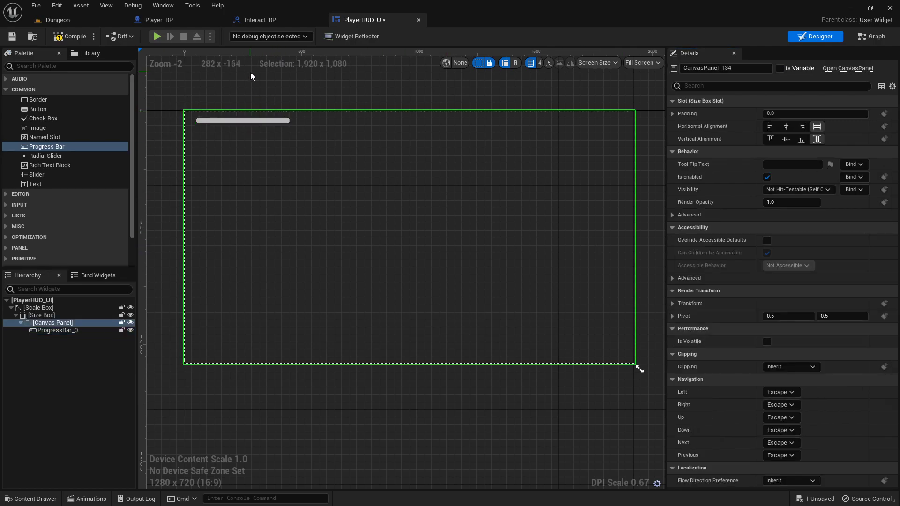
pyautogui.scroll(5, 251, 109)
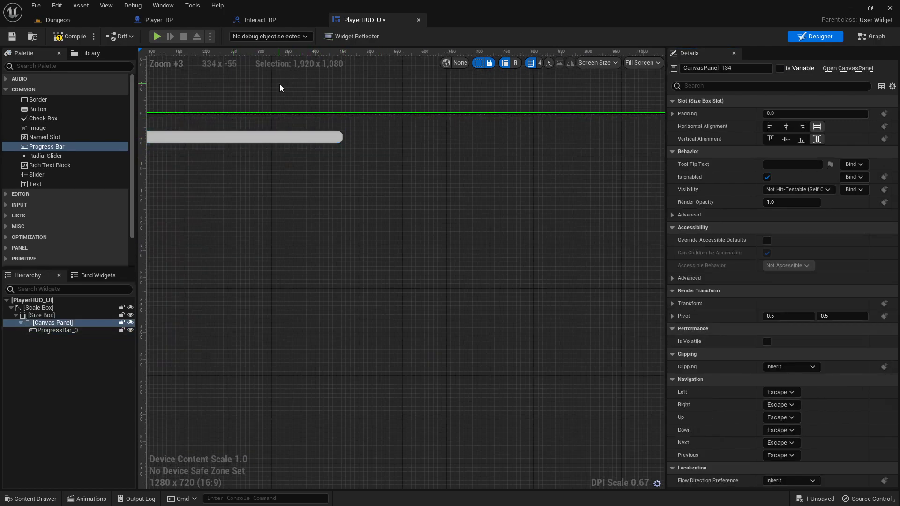
pyautogui.click(339, 154)
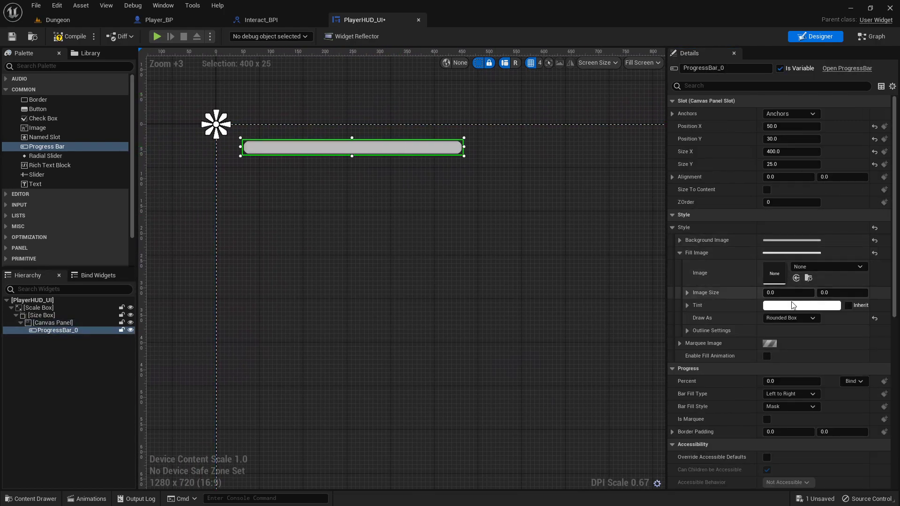
pyautogui.click(680, 253)
pyautogui.click(672, 228)
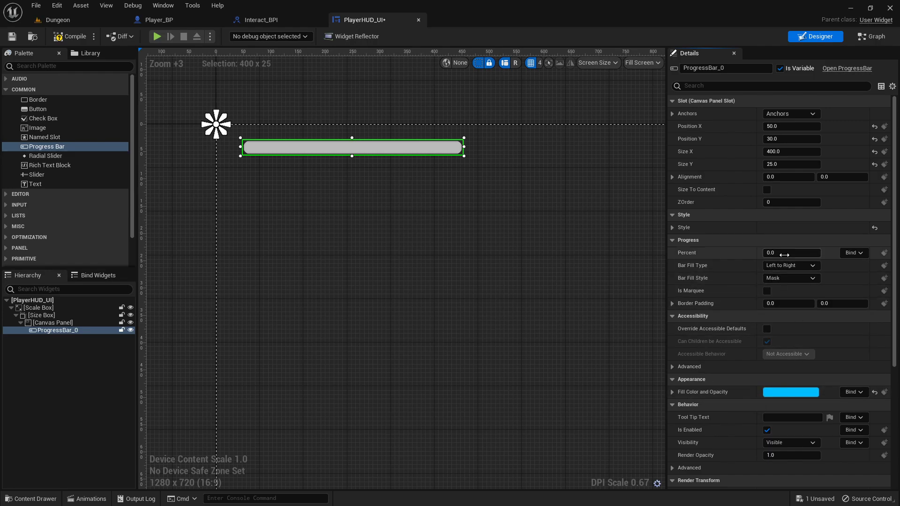
# Raise the progress bar's Percent to about 0.58 to preview its fill
pyautogui.moveTo(793, 250); pyautogui.dragTo(858, 249)
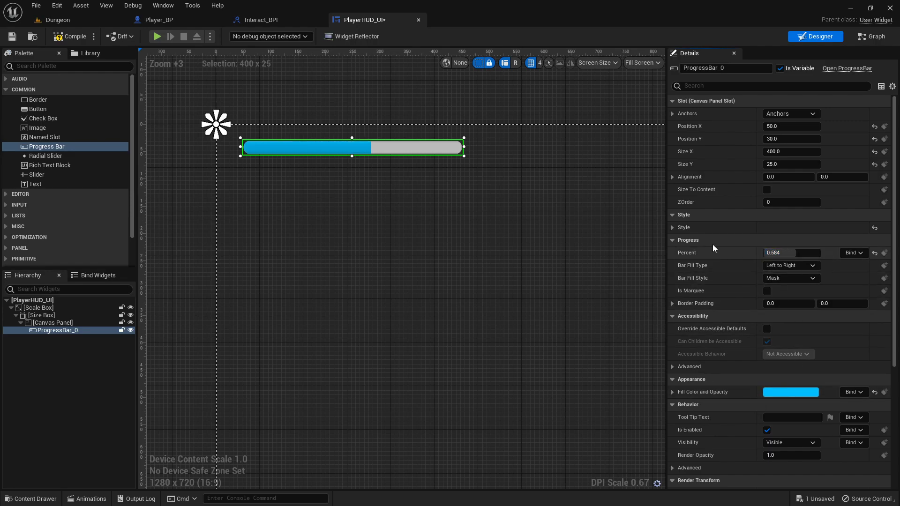
pyautogui.click(672, 228)
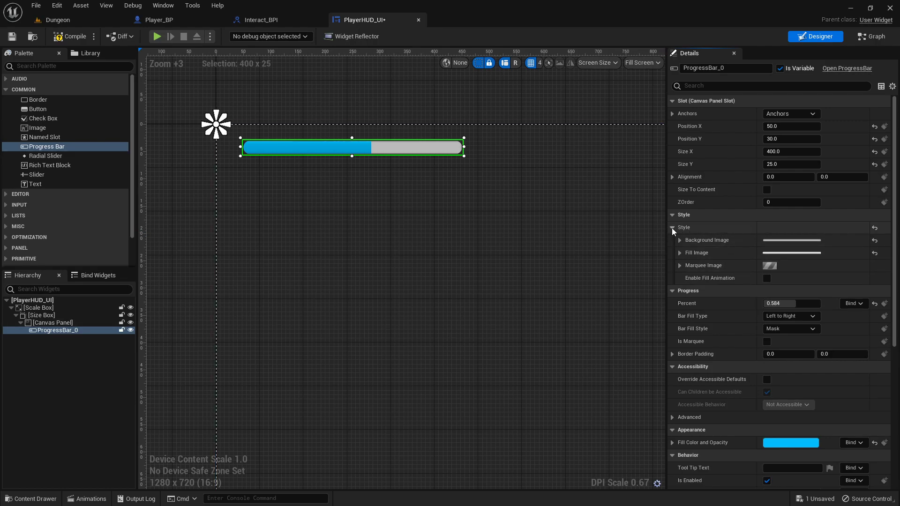
pyautogui.click(672, 228)
# Change the progress bar's fill color to dark red, with R about 0.30 and G and B at 0
pyautogui.click(773, 401)
pyautogui.click(780, 384)
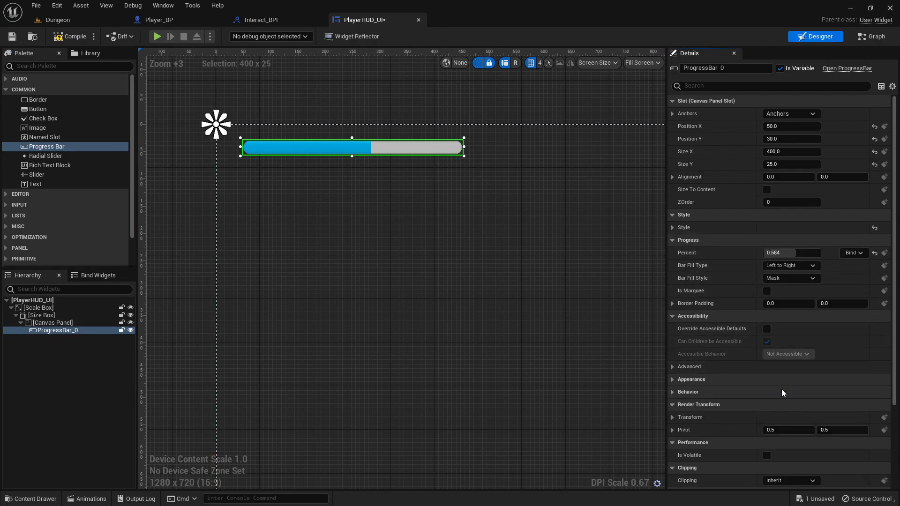
pyautogui.click(691, 380)
pyautogui.click(794, 392)
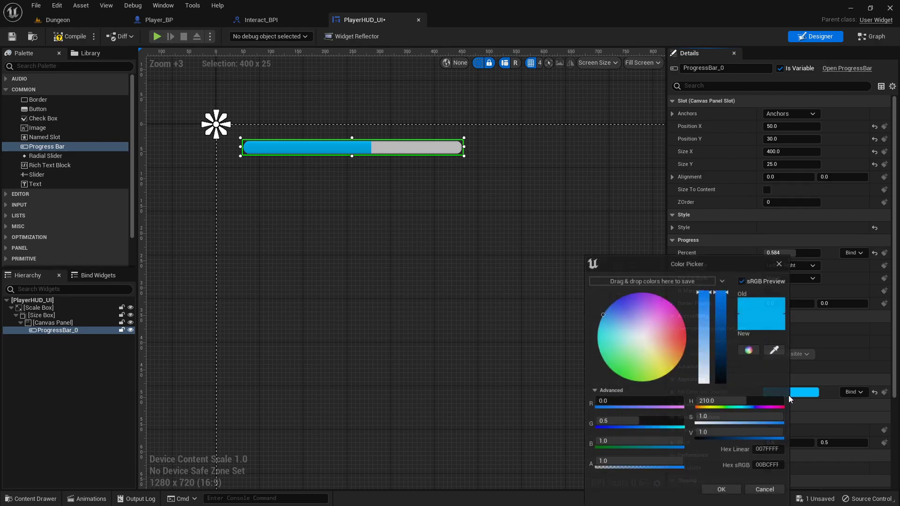
pyautogui.moveTo(649, 421); pyautogui.dragTo(596, 422)
pyautogui.moveTo(668, 443); pyautogui.dragTo(604, 442)
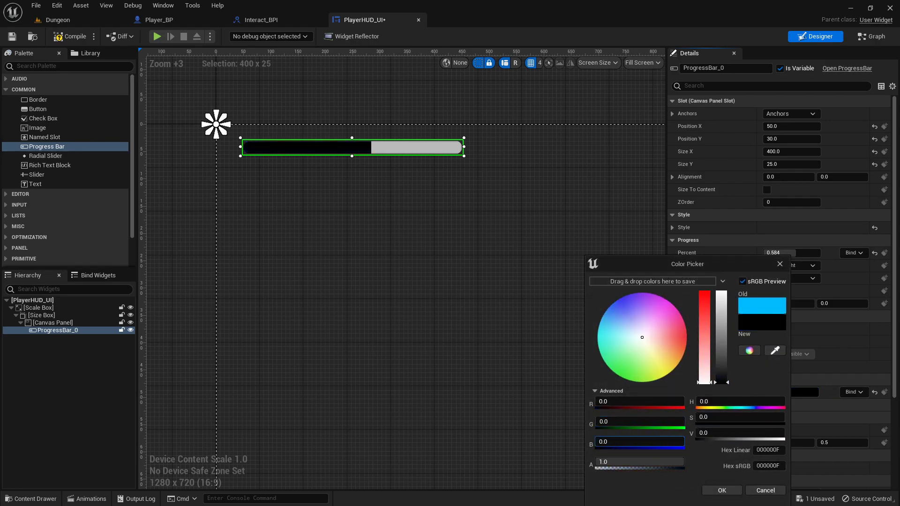
pyautogui.moveTo(609, 402); pyautogui.dragTo(677, 402)
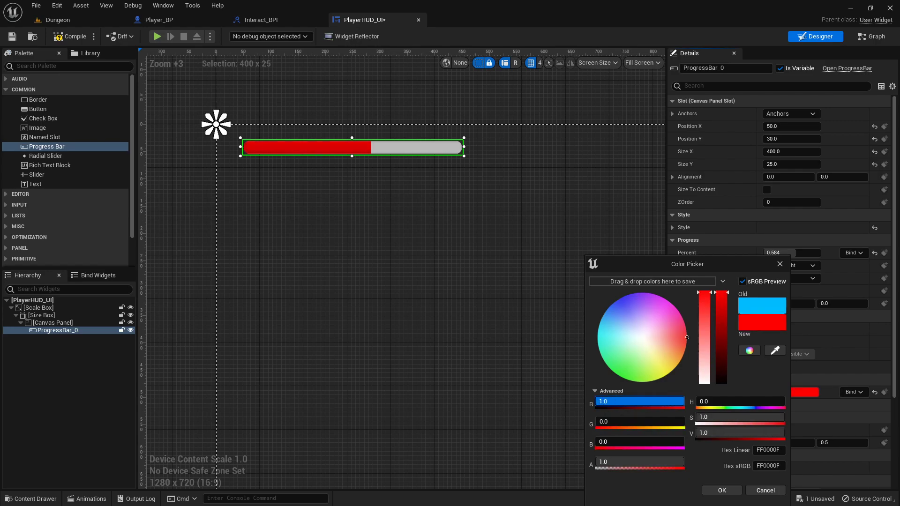
pyautogui.moveTo(728, 309); pyautogui.dragTo(726, 355)
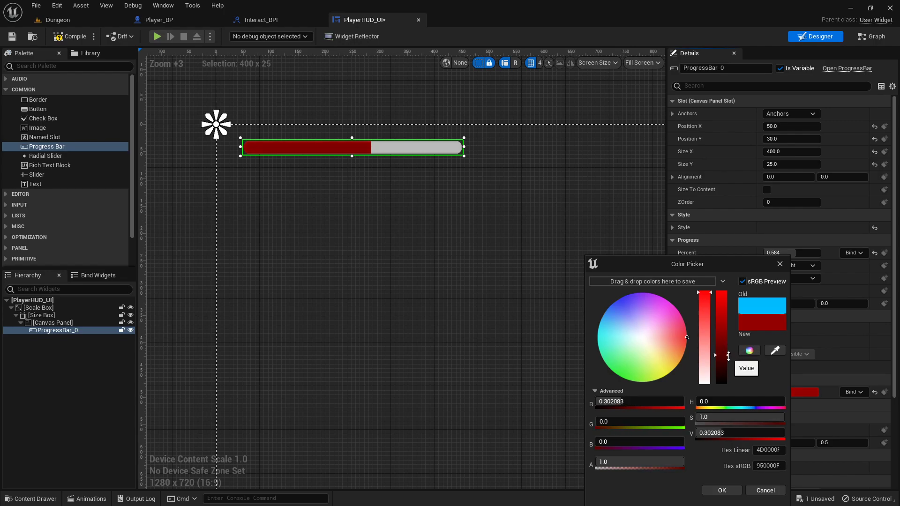
pyautogui.click(724, 490)
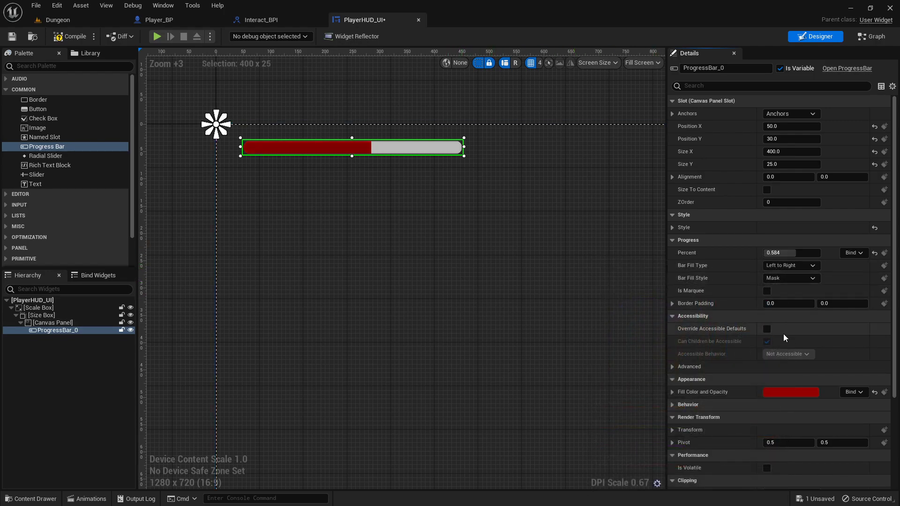
# Set the progress bar's Percent to 1.0 and check the full bar on the canvas
pyautogui.moveTo(793, 253); pyautogui.dragTo(826, 253)
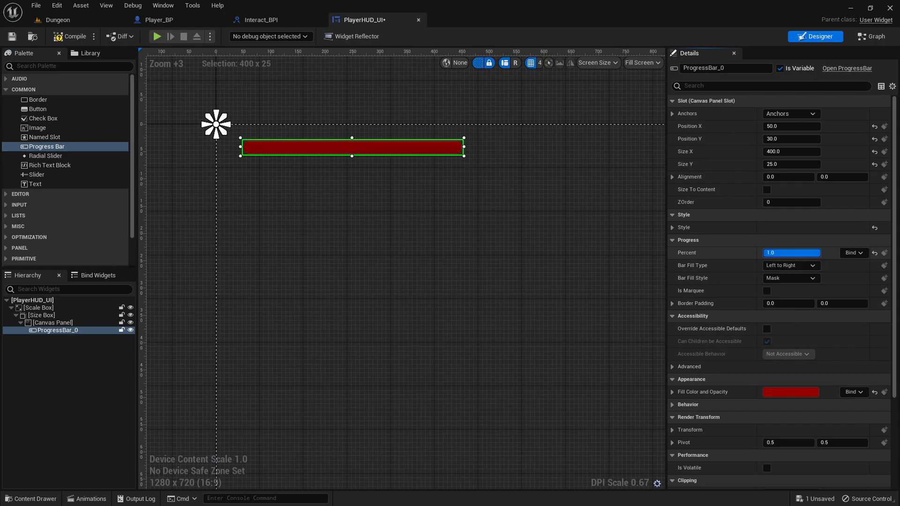
pyautogui.click(505, 215)
pyautogui.scroll(-4, 492, 196)
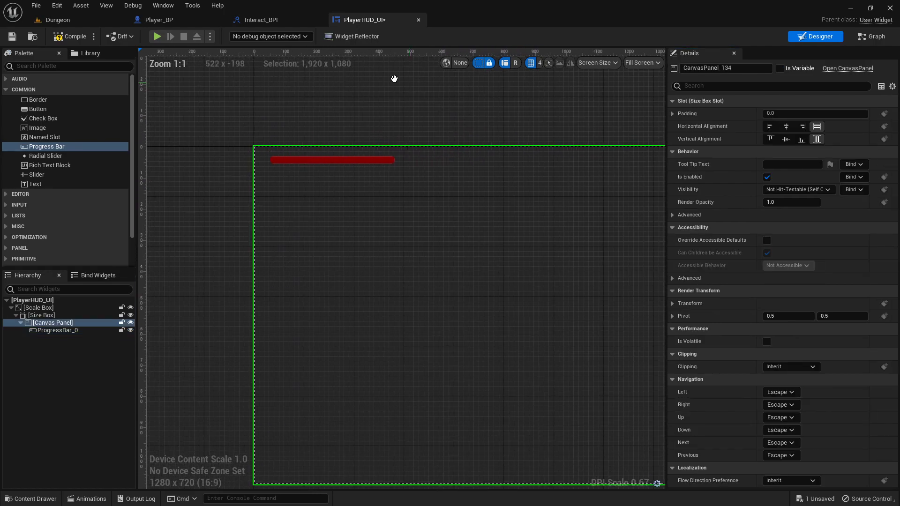
pyautogui.scroll(-1, 334, 99)
pyautogui.moveTo(323, 98); pyautogui.dragTo(424, 126, button='right')
pyautogui.scroll(4, 271, 125)
pyautogui.scroll(2, 276, 111)
pyautogui.moveTo(291, 127); pyautogui.dragTo(255, 133, button='right')
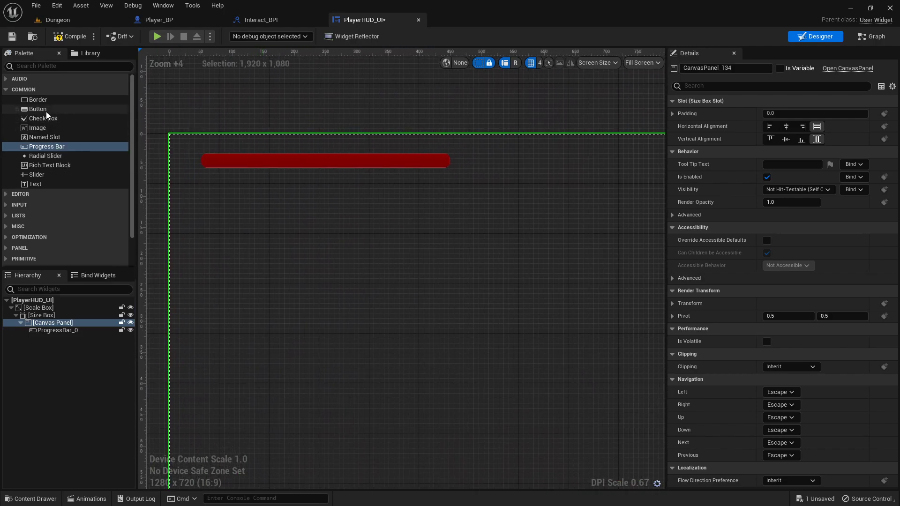
# Add an Image to the canvas and place it over the progress bar's left end at about X 56, Y 28
pyautogui.moveTo(37, 128); pyautogui.dragTo(200, 176)
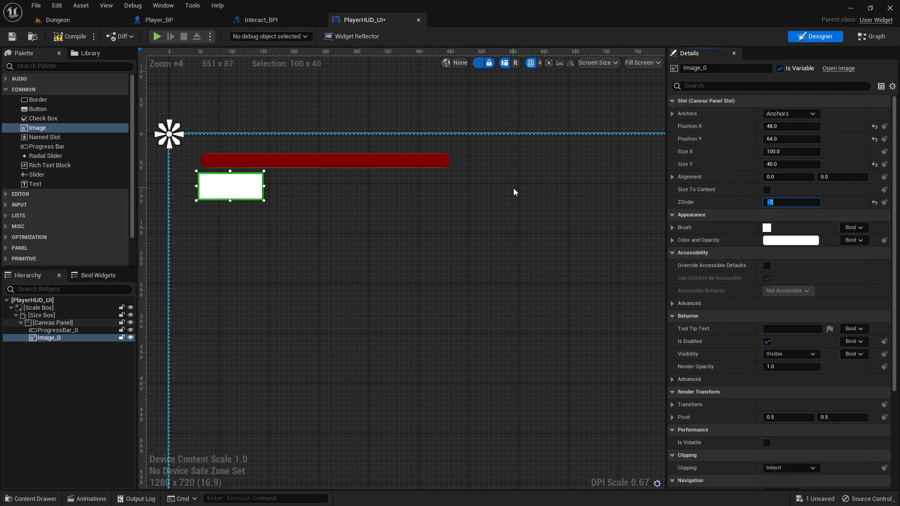
pyautogui.click(515, 223)
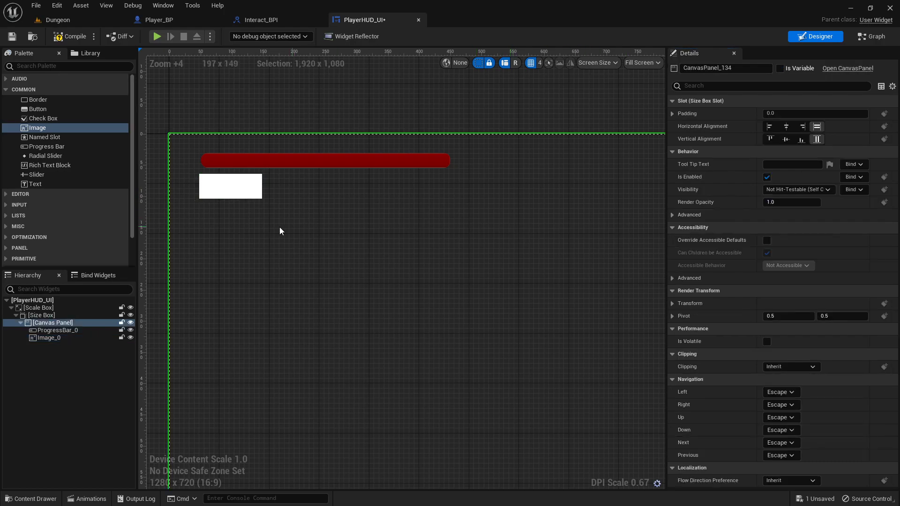
pyautogui.click(242, 197)
pyautogui.moveTo(242, 199); pyautogui.dragTo(248, 177)
# Set the image's ZOrder to 0 to draw it over the progress bar
pyautogui.click(784, 201)
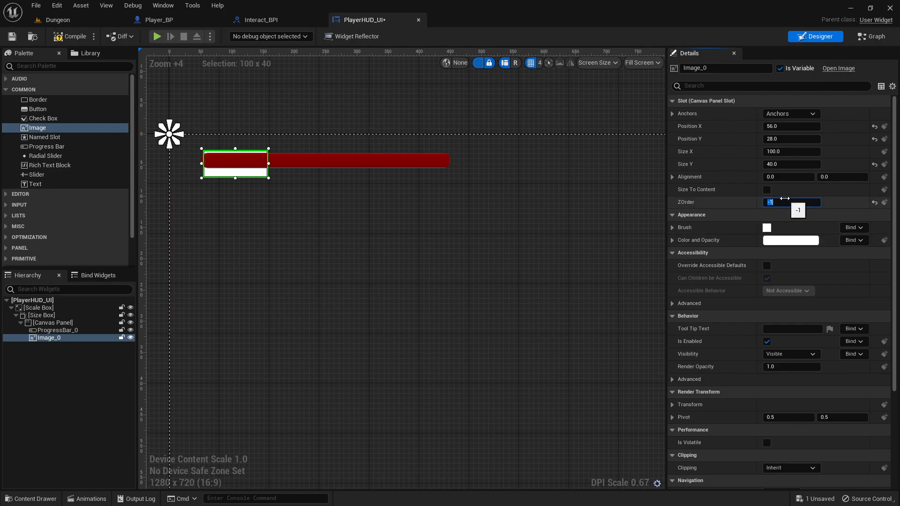
pyautogui.write('0')
pyautogui.press('Return')
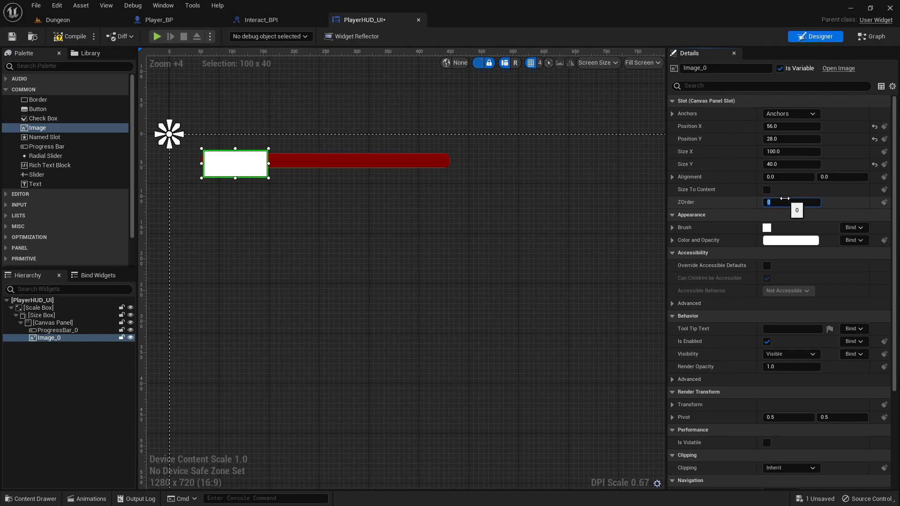
pyautogui.click(251, 183)
pyautogui.click(248, 172)
# Set the image's ZOrder to -1 so that it sits behind the progress bar
pyautogui.click(773, 202)
pyautogui.write('-')
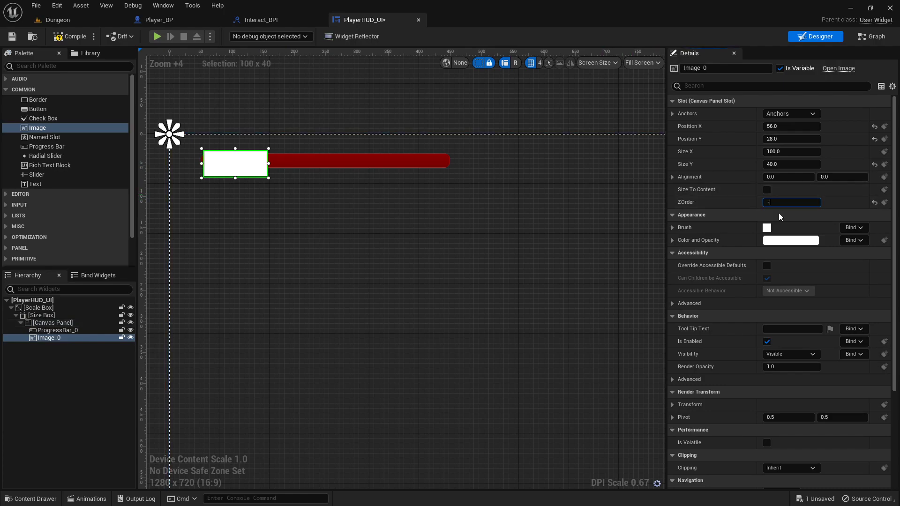
pyautogui.write('1')
pyautogui.press('Return')
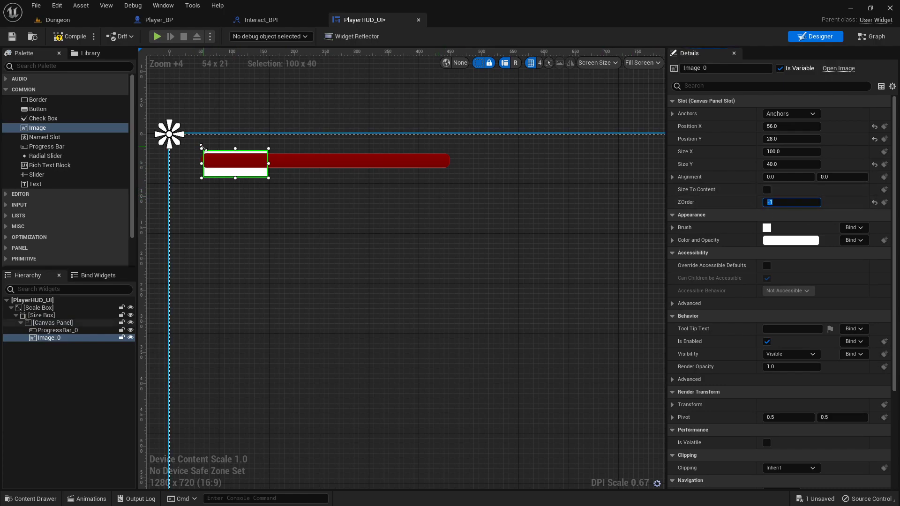
# Resize the background image to surround the red progress bar with extra room below it, about 424 by 87 in size
pyautogui.moveTo(202, 149); pyautogui.dragTo(196, 142)
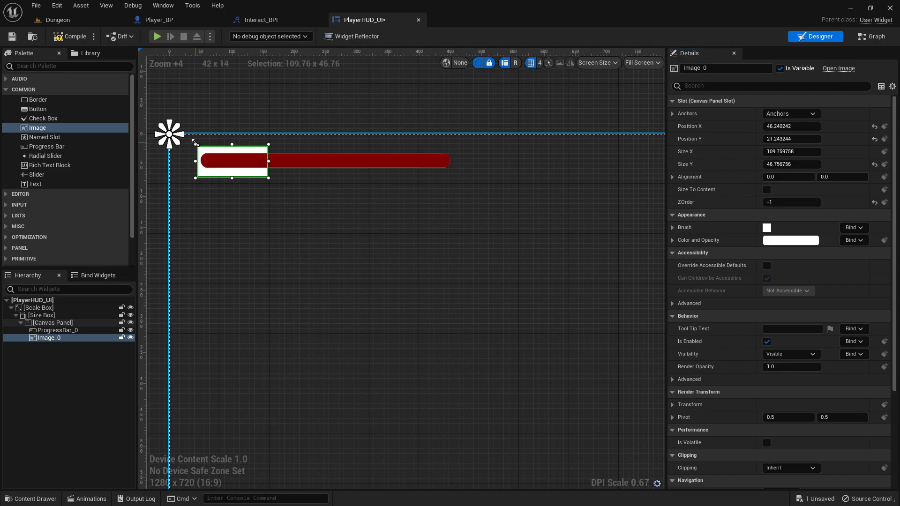
pyautogui.moveTo(268, 162); pyautogui.dragTo(459, 170)
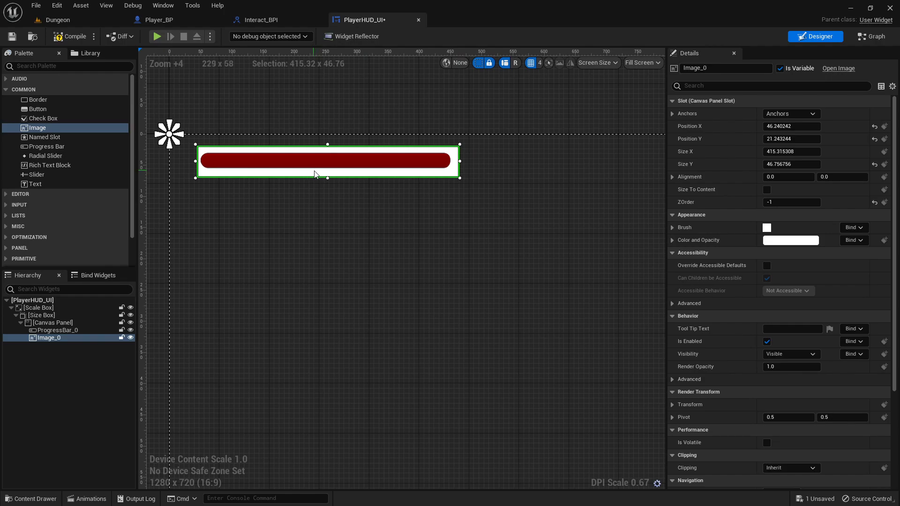
pyautogui.moveTo(327, 178); pyautogui.dragTo(325, 203)
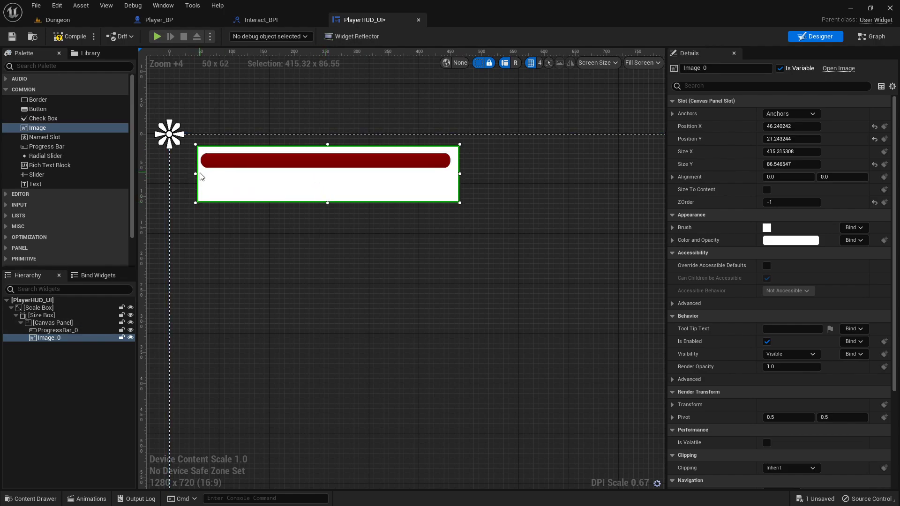
pyautogui.moveTo(193, 175); pyautogui.dragTo(190, 174)
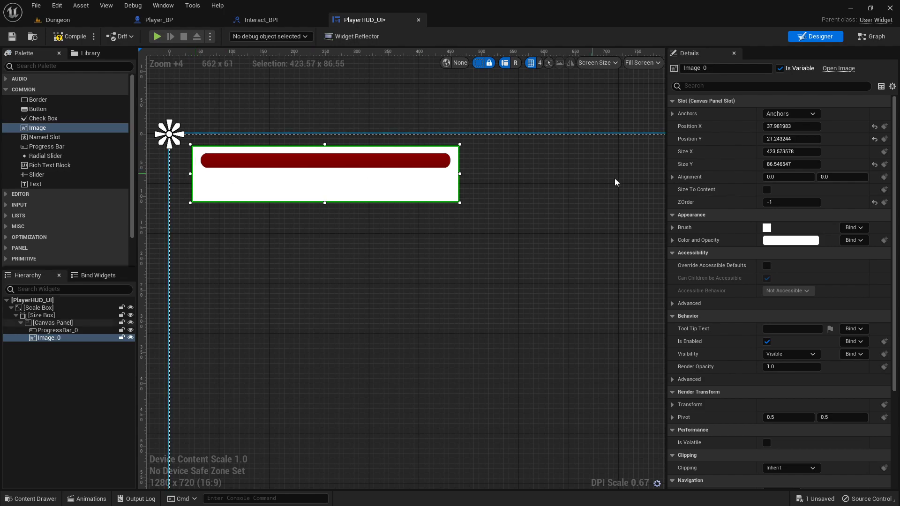
# Set the background image's brush to draw as Rounded Box
pyautogui.click(672, 228)
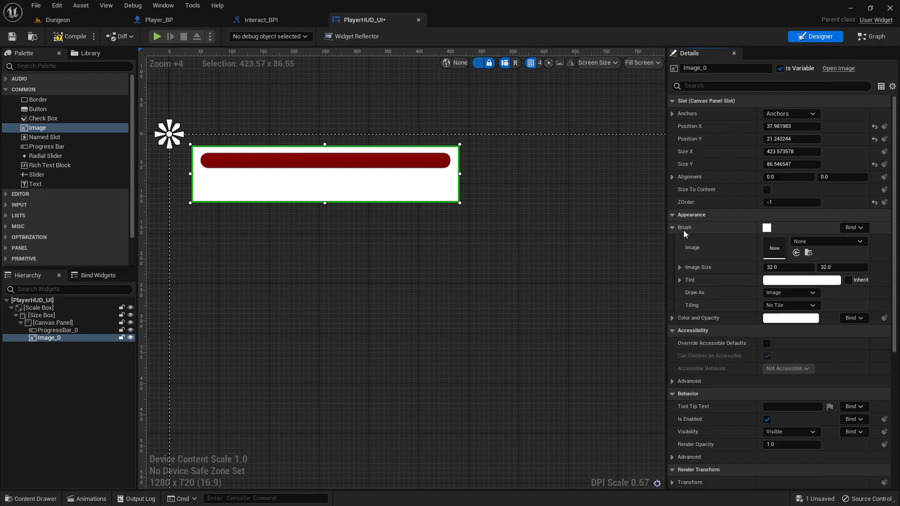
pyautogui.click(790, 292)
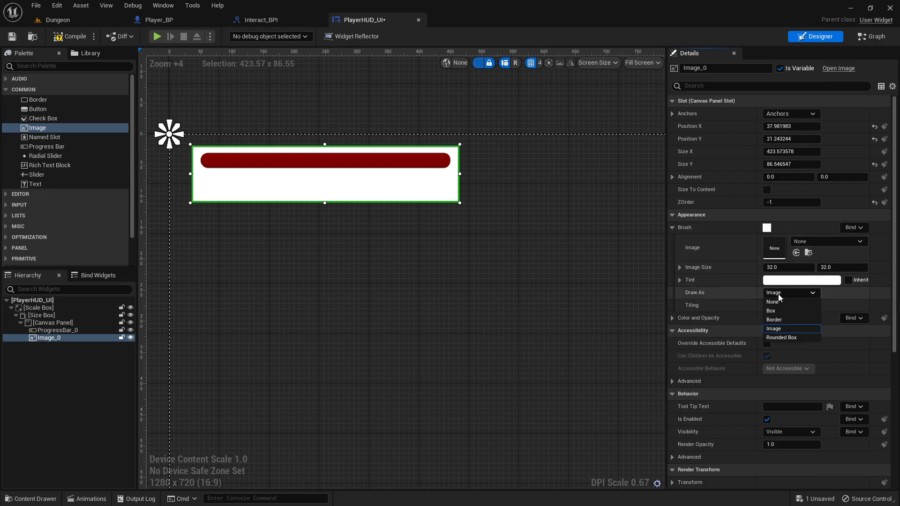
pyautogui.click(789, 340)
pyautogui.click(465, 246)
# Reposition the rounded background image at X 36, Y 24 and widen it to about 430 so it frames the progress bar
pyautogui.moveTo(296, 191)
pyautogui.mouseDown()
pyautogui.moveTo(301, 185)
pyautogui.moveTo(276, 195)
pyautogui.moveTo(296, 195)
pyautogui.mouseUp()
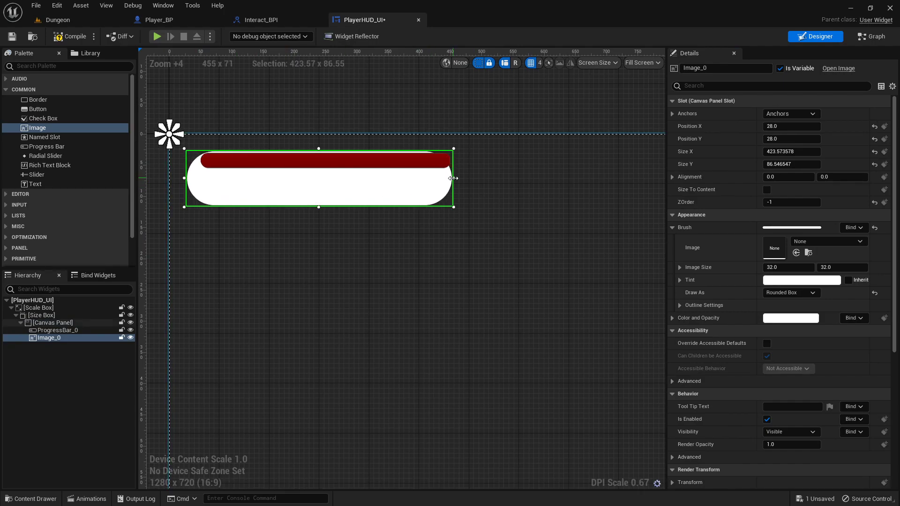
pyautogui.moveTo(449, 181)
pyautogui.mouseDown()
pyautogui.moveTo(467, 177)
pyautogui.moveTo(459, 177)
pyautogui.mouseUp()
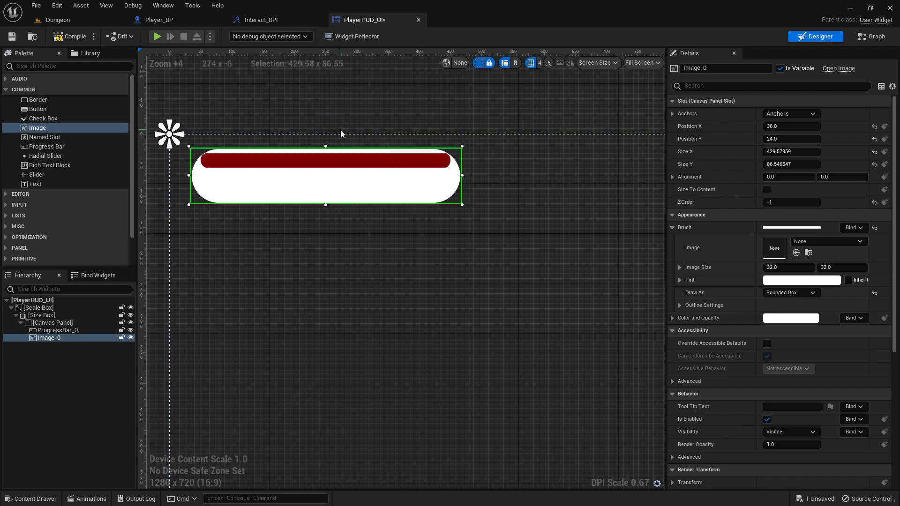
pyautogui.click(549, 187)
pyautogui.click(323, 199)
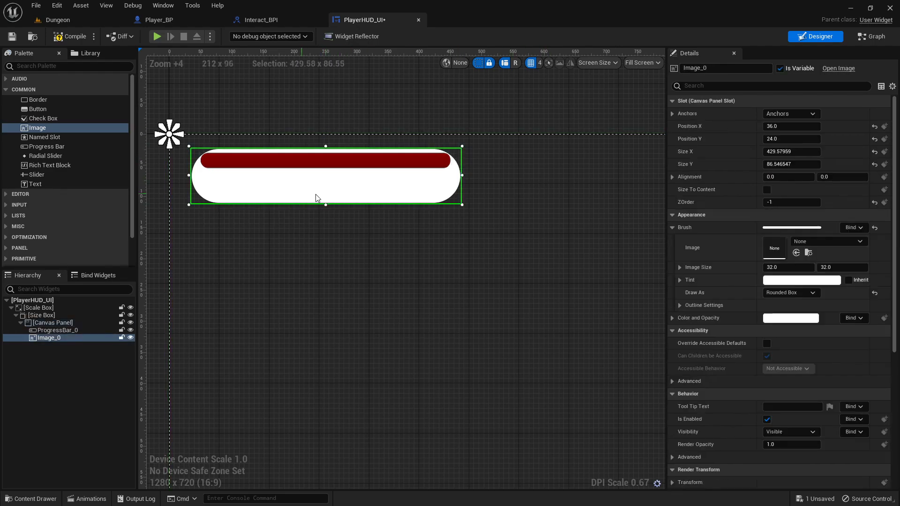
# Tint the background image's brush a very dark brown, about R 0.010, G 0.003, B 0.0
pyautogui.click(806, 281)
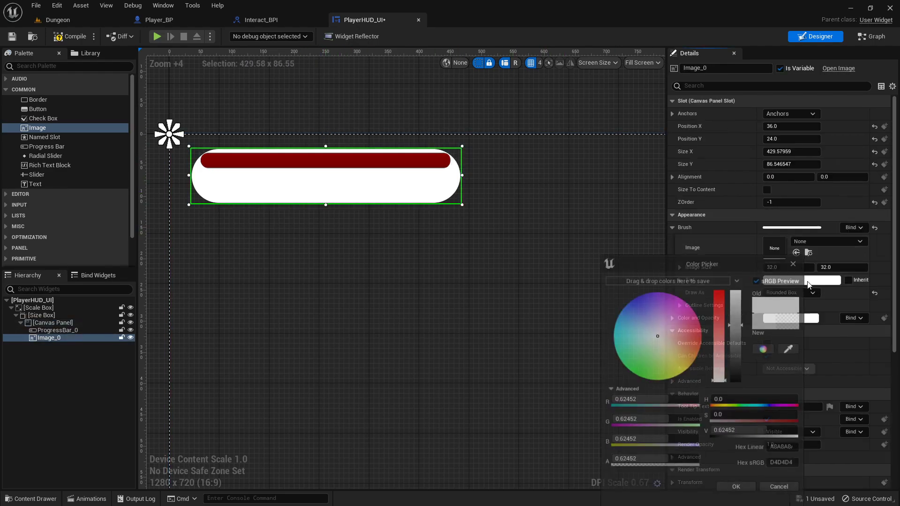
pyautogui.moveTo(677, 344)
pyautogui.mouseDown()
pyautogui.moveTo(650, 368)
pyautogui.moveTo(699, 355)
pyautogui.mouseUp()
pyautogui.moveTo(741, 311); pyautogui.dragTo(735, 378)
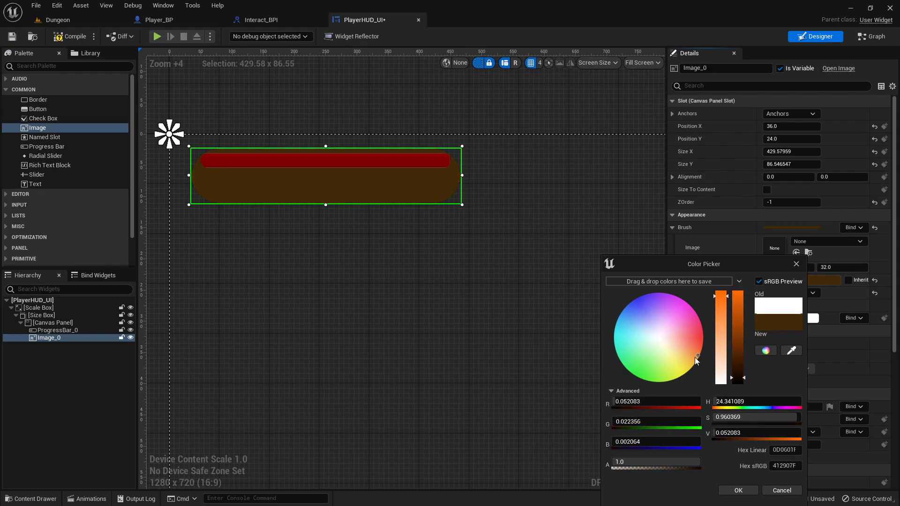
pyautogui.moveTo(698, 353); pyautogui.dragTo(704, 353)
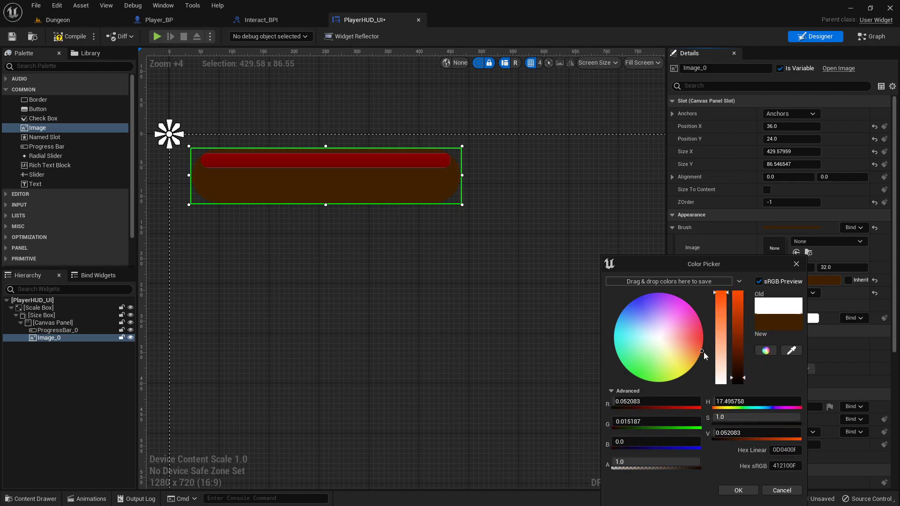
pyautogui.moveTo(737, 381); pyautogui.dragTo(737, 384)
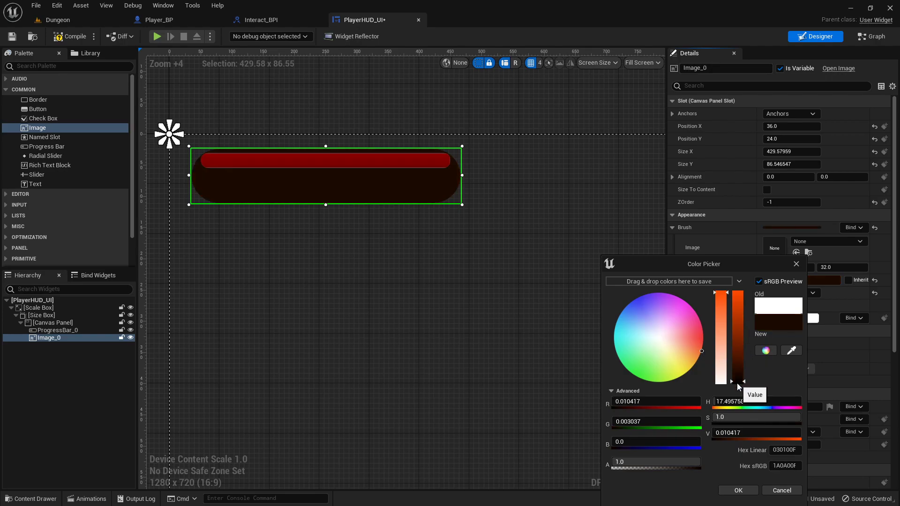
pyautogui.click(530, 308)
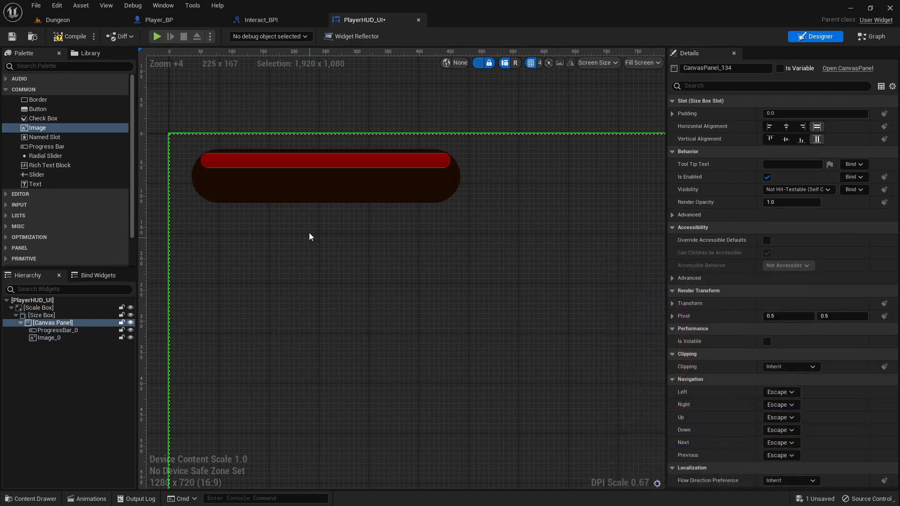
# Add a Text widget over the background image, below the progress bar's left end, at X 52, Y 60
pyautogui.click(309, 190)
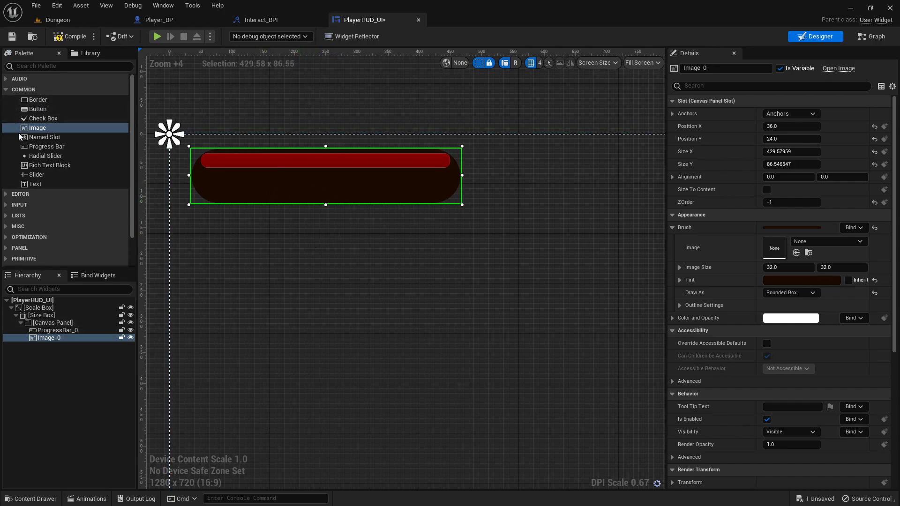
pyautogui.click(43, 186)
pyautogui.moveTo(43, 189); pyautogui.dragTo(204, 177)
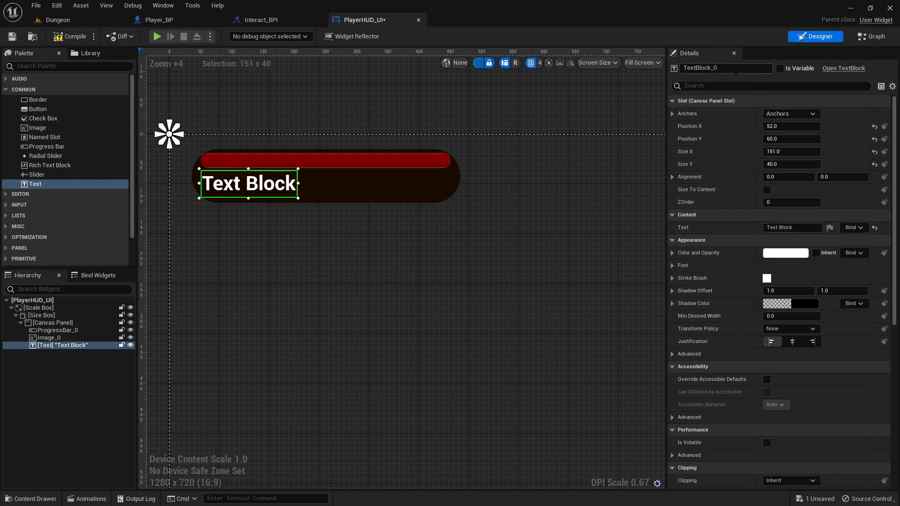
# Rename the text block to Gold and make it a variable
pyautogui.moveTo(731, 69); pyautogui.dragTo(642, 71)
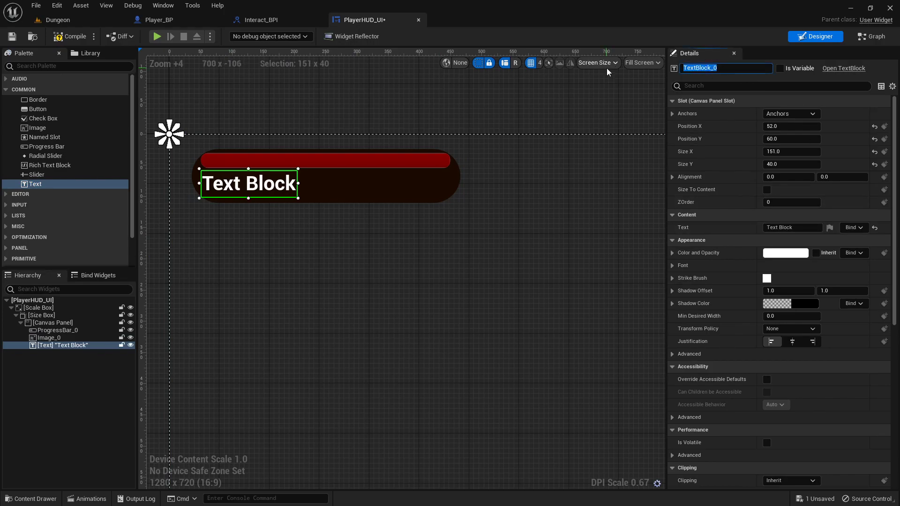
pyautogui.write('Gold')
pyautogui.press('Return')
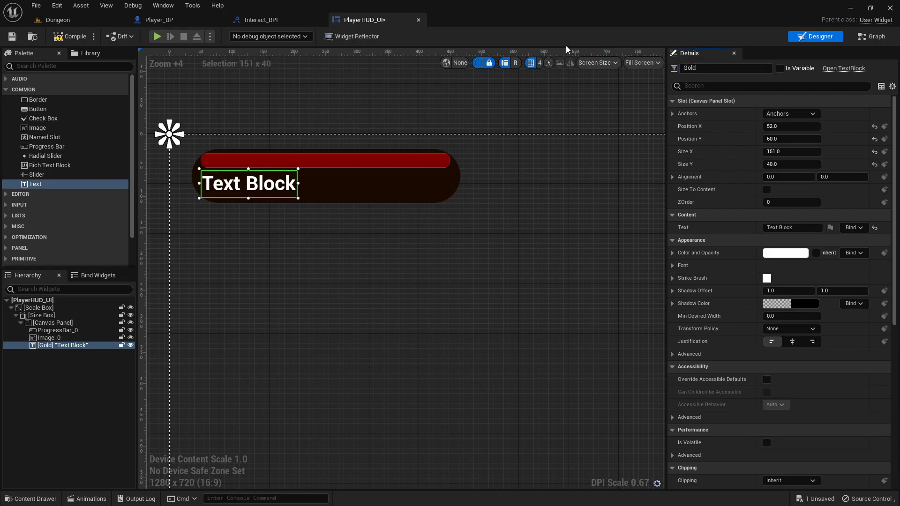
pyautogui.click(786, 69)
# Set the Gold text block's displayed text to 000
pyautogui.click(791, 228)
pyautogui.write('000')
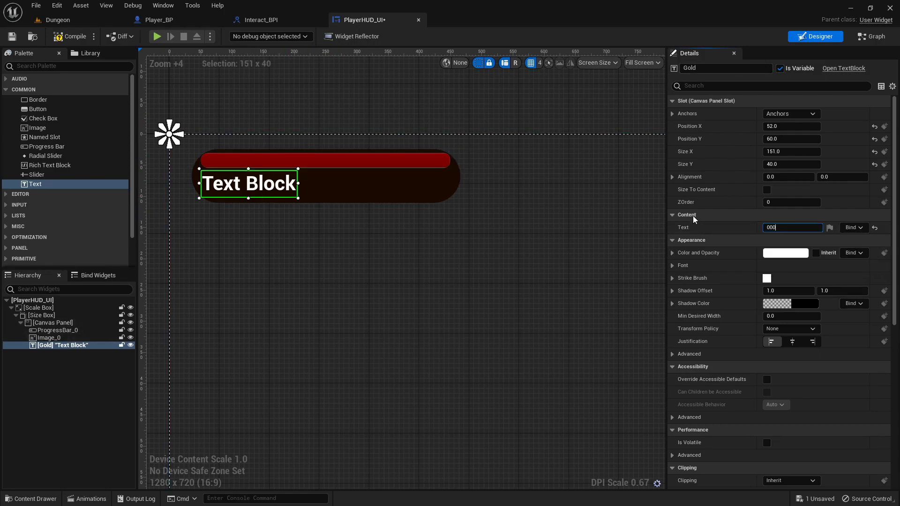
pyautogui.press('Return')
pyautogui.click(383, 241)
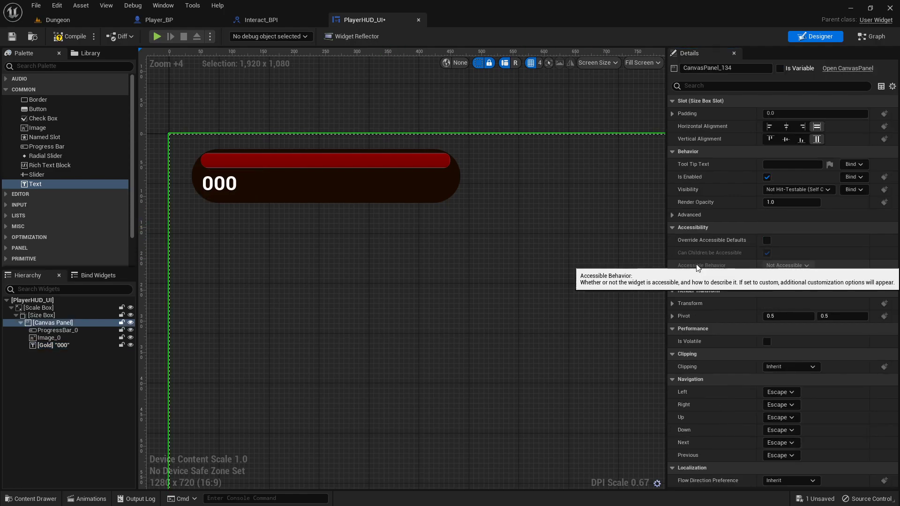
# Try font size 15 on the Gold text, and settle on size 20
pyautogui.click(204, 189)
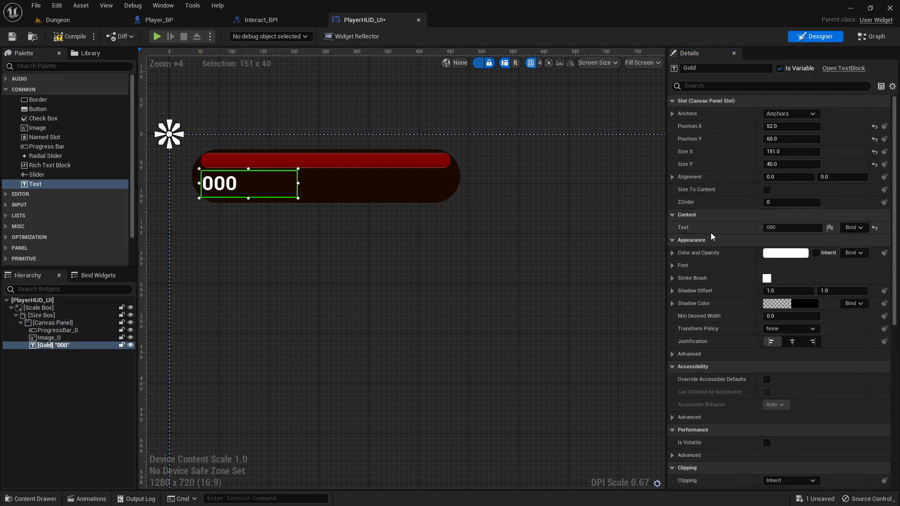
pyautogui.click(672, 235)
pyautogui.click(792, 275)
pyautogui.write('15')
pyautogui.press('Return')
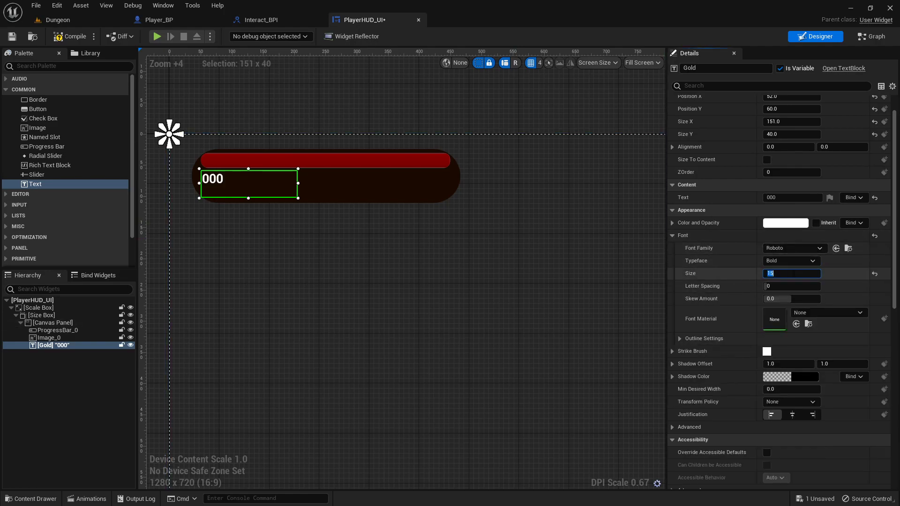
pyautogui.write('20')
pyautogui.press('Return')
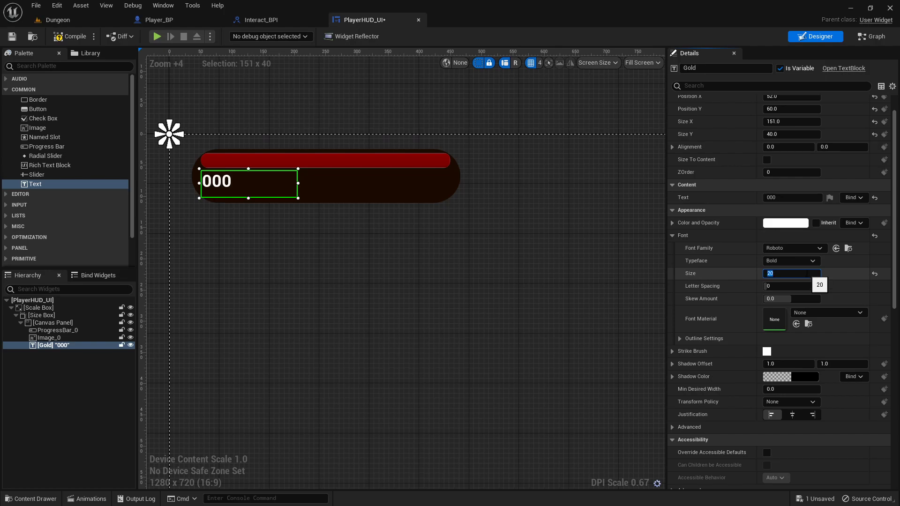
# Nudge the Gold text block slightly right and down to X 56, Y 64
pyautogui.click(558, 253)
pyautogui.scroll(2, 195, 210)
pyautogui.click(232, 172)
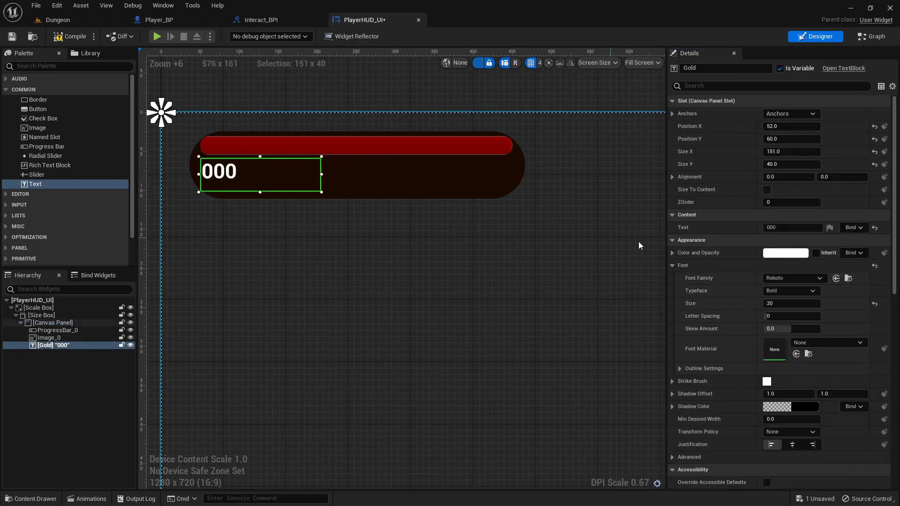
pyautogui.click(333, 274)
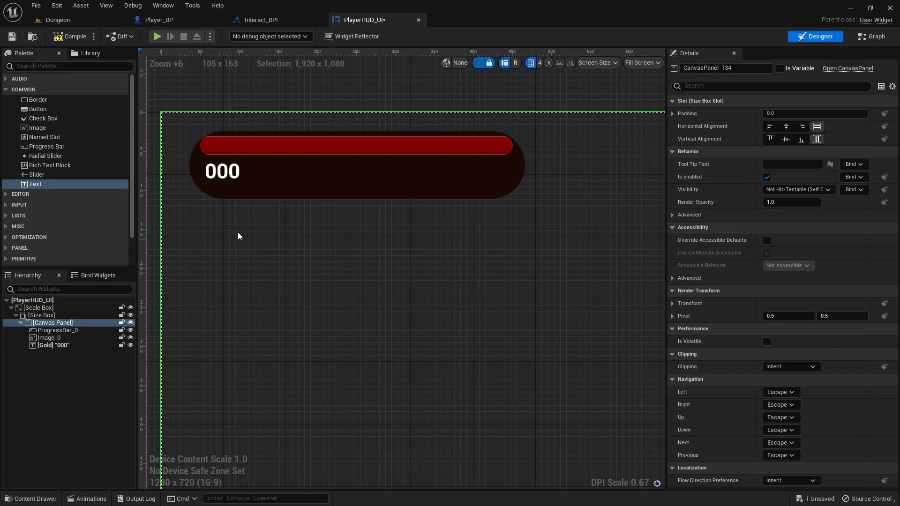
pyautogui.moveTo(225, 172); pyautogui.dragTo(225, 174)
# Try centre and right justification on the Gold text, and return it to left justification
pyautogui.scroll(-2, 731, 323)
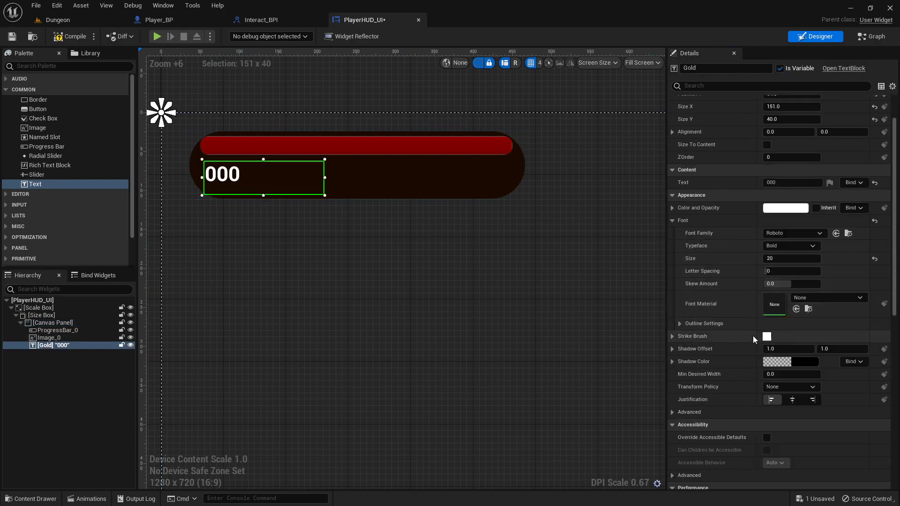
pyautogui.click(795, 402)
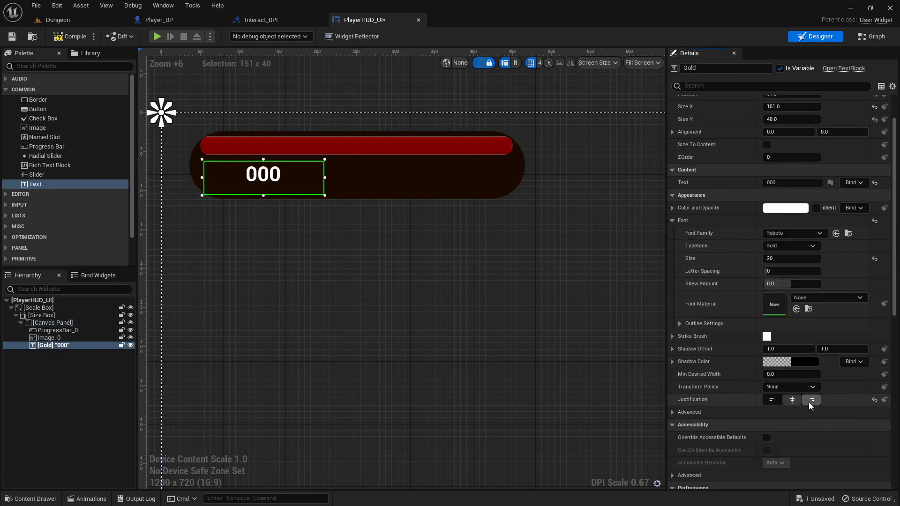
pyautogui.click(810, 401)
pyautogui.click(773, 400)
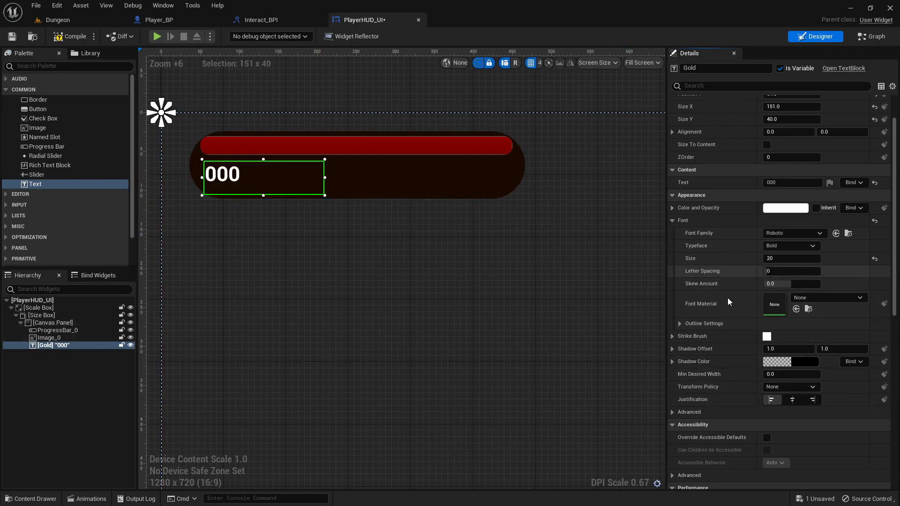
pyautogui.click(817, 404)
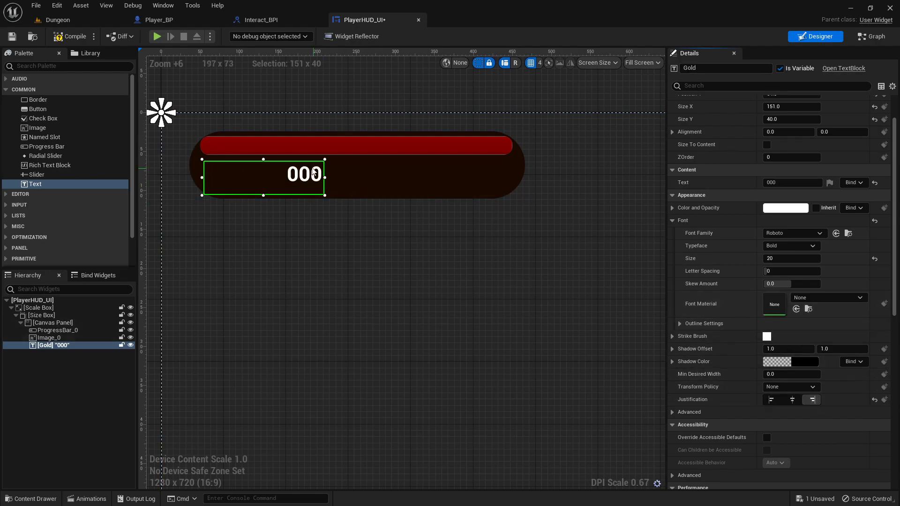
pyautogui.click(771, 399)
# Set the Gold text's ZOrder to -1, and then to -2 to place it behind the background image
pyautogui.scroll(2, 586, 210)
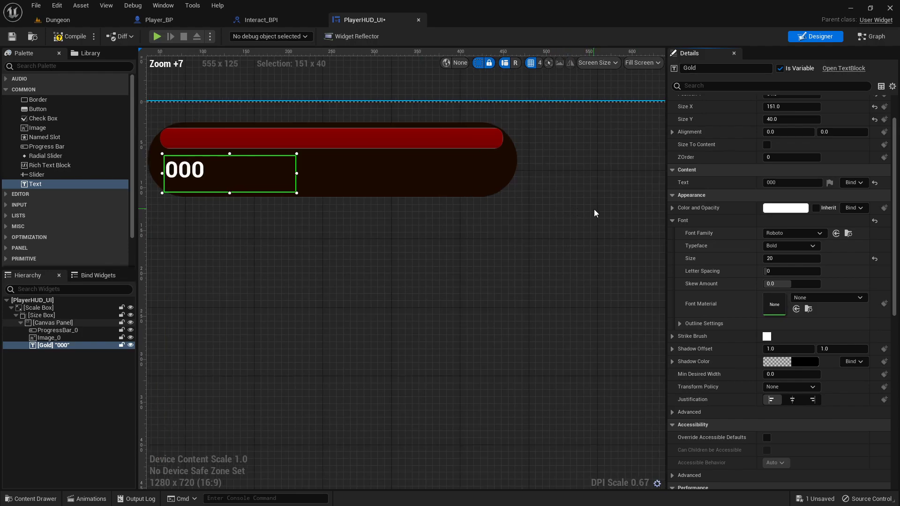
pyautogui.scroll(-2, 578, 187)
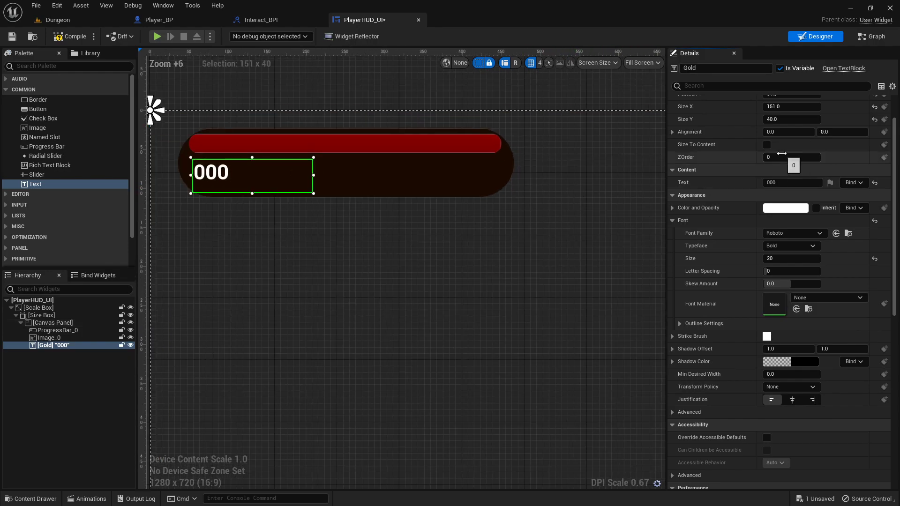
pyautogui.moveTo(398, 242); pyautogui.dragTo(438, 256, button='right')
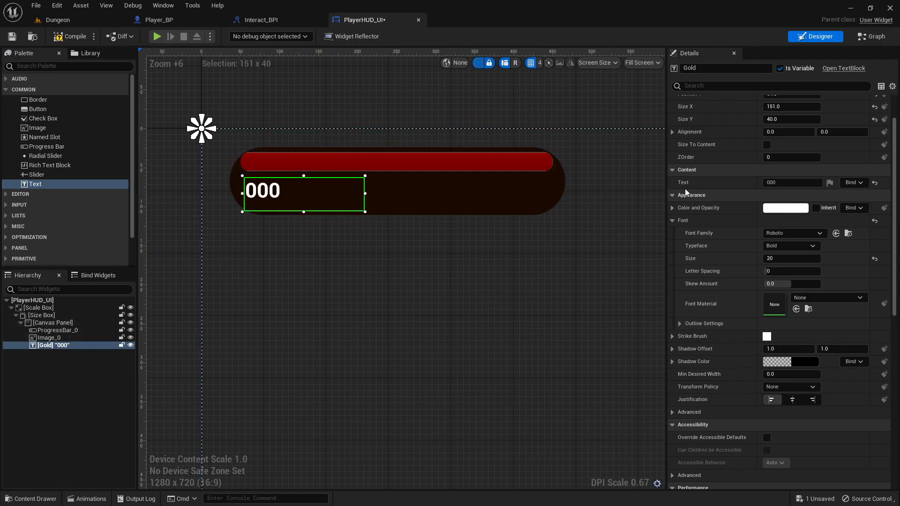
pyautogui.scroll(2, 784, 202)
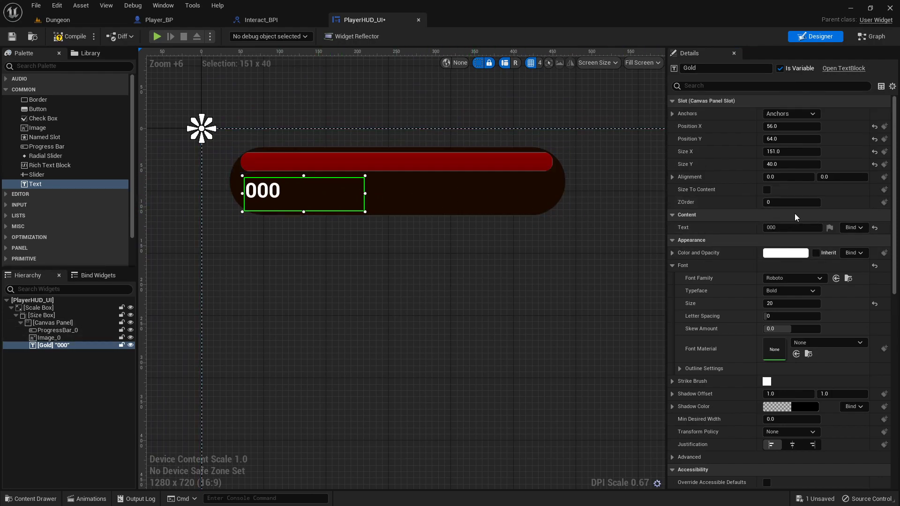
pyautogui.moveTo(786, 203); pyautogui.dragTo(773, 200)
pyautogui.click(777, 198)
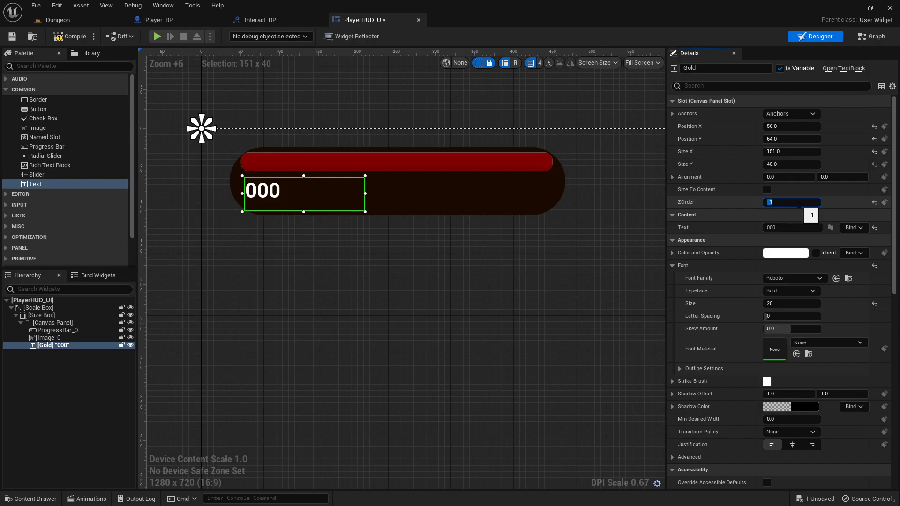
pyautogui.write('-2')
pyautogui.press('Return')
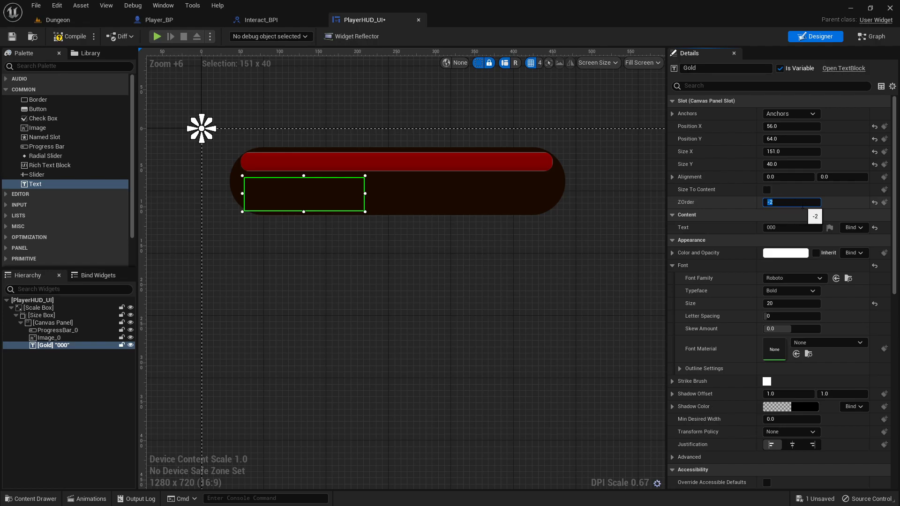
# Set the Gold text's ZOrder to 0 and change its typeface to Italic
pyautogui.write('0')
pyautogui.press('Return')
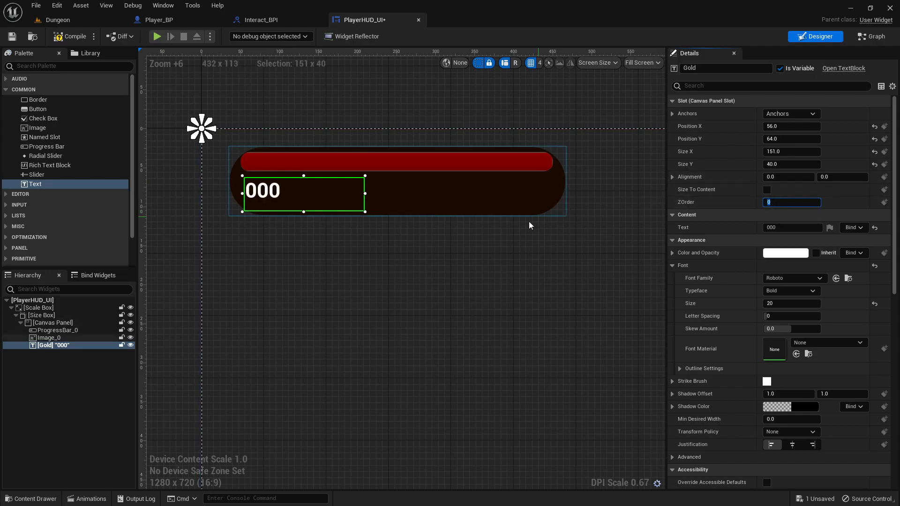
pyautogui.click(785, 291)
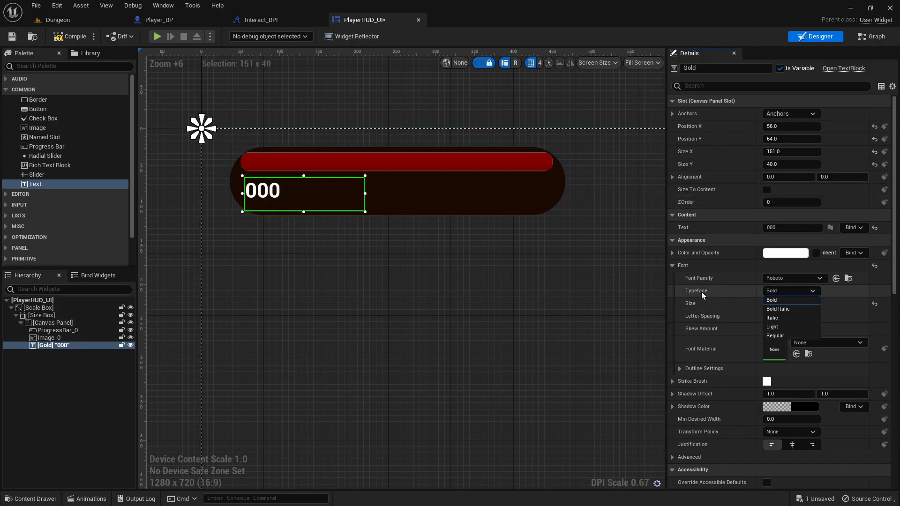
pyautogui.click(783, 319)
pyautogui.click(372, 232)
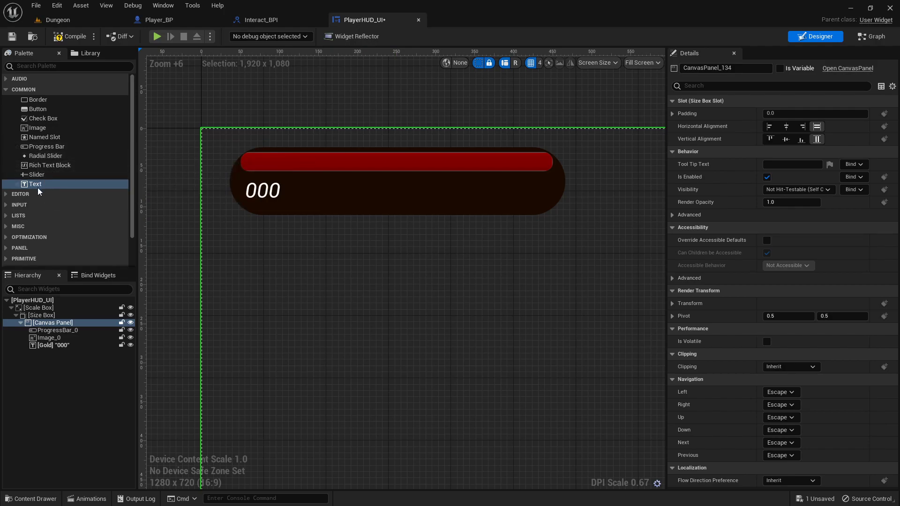
# Duplicate the Gold text block and move the copy over the red progress bar
pyautogui.moveTo(38, 186)
pyautogui.mouseDown()
pyautogui.moveTo(218, 208)
pyautogui.moveTo(434, 190)
pyautogui.moveTo(152, 200)
pyautogui.moveTo(31, 182)
pyautogui.mouseUp()
pyautogui.click(264, 197)
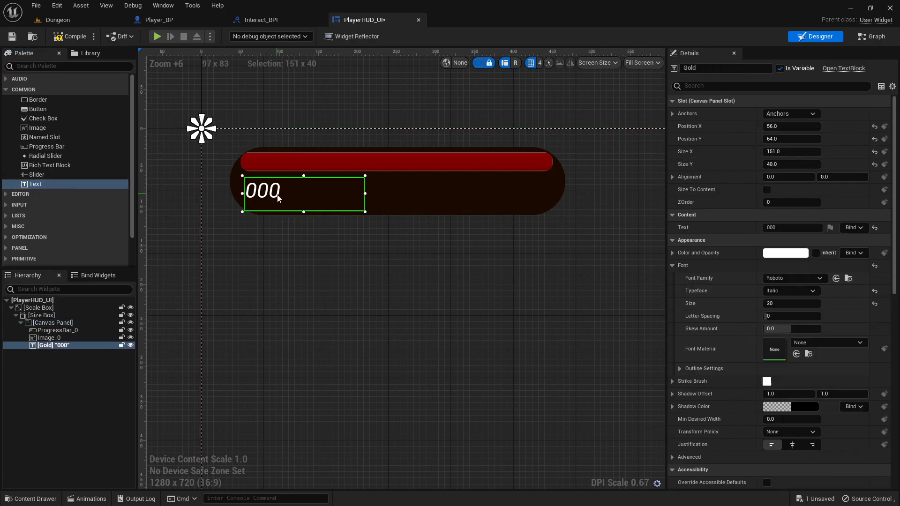
pyautogui.rightClick(264, 197)
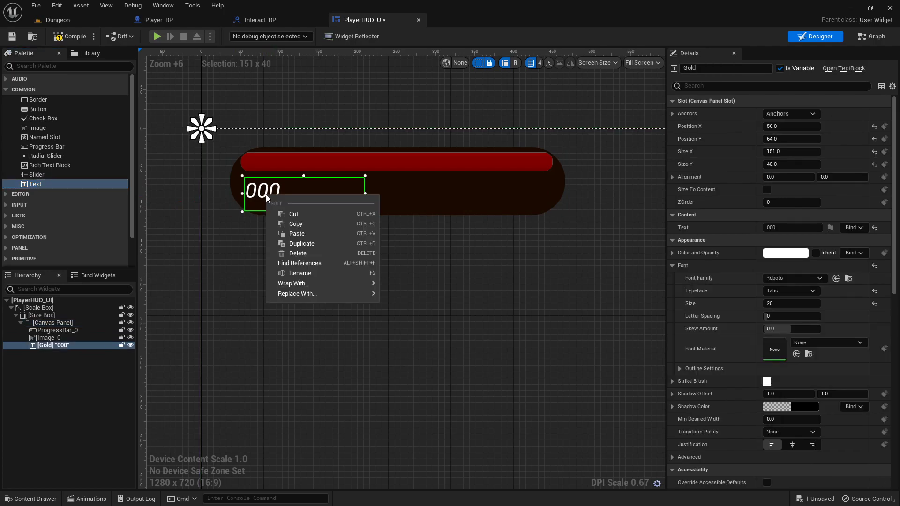
pyautogui.click(313, 244)
pyautogui.moveTo(254, 148); pyautogui.dragTo(361, 165)
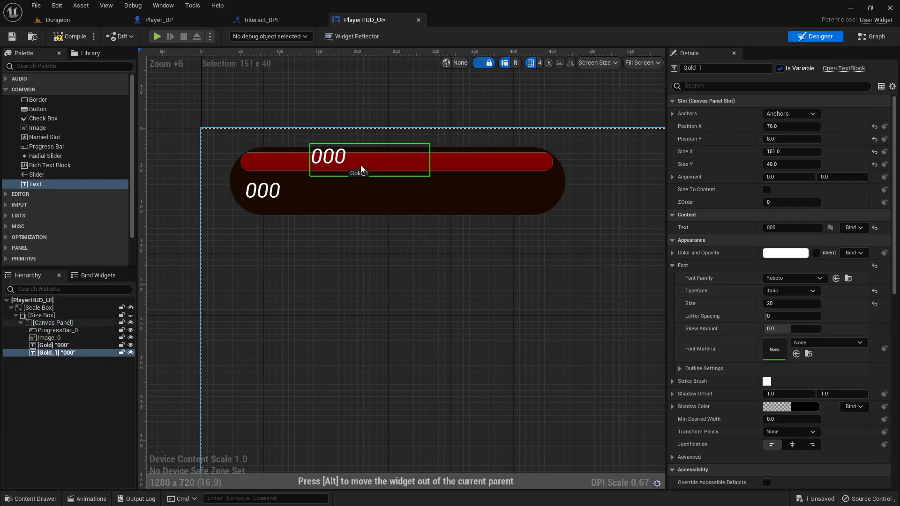